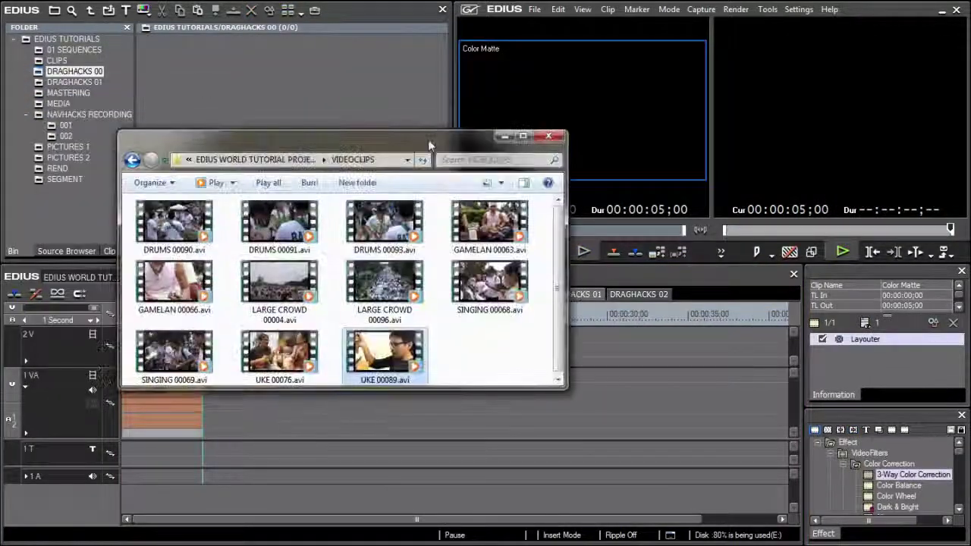
Add DRUMS 00090.avi from the VIDEOCLIPS folder to the DRAGHACKS 00 bin, and park the folder window over the bin area
{"action": "left_click_drag", "start_coordinate": [428, 139], "coordinate": [527, 154]}
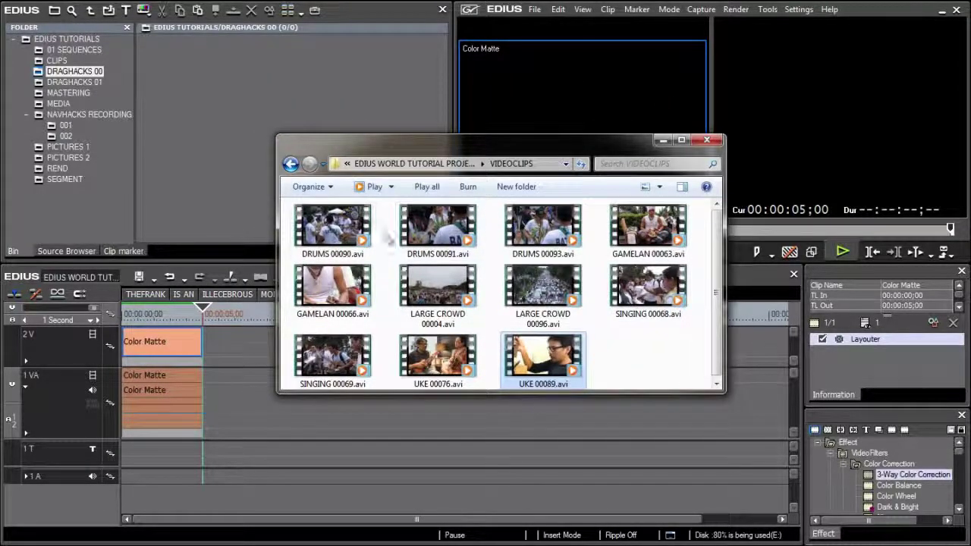
{"action": "left_click_drag", "start_coordinate": [332, 226], "coordinate": [204, 122]}
{"action": "left_click_drag", "start_coordinate": [318, 11], "coordinate": [0, 31]}
{"action": "left_click_drag", "start_coordinate": [377, 152], "coordinate": [101, 17]}
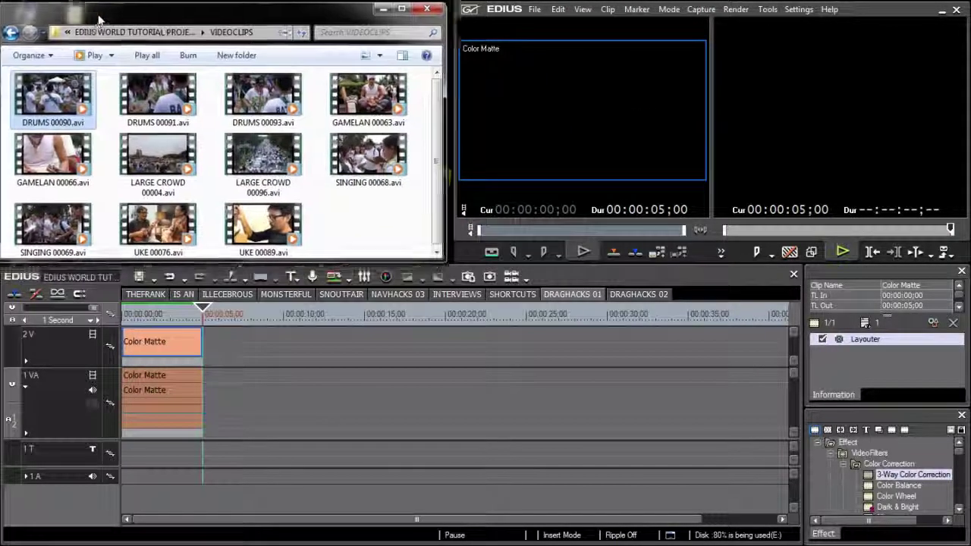
Load GAMELAN 00066.avi for preview, mark its out point at 00:00:53;11 and place the trimmed clip on track 1 VA directly after the Color Matte
{"action": "left_click_drag", "start_coordinate": [75, 156], "coordinate": [561, 151]}
{"action": "left_click_drag", "start_coordinate": [495, 236], "coordinate": [649, 229]}
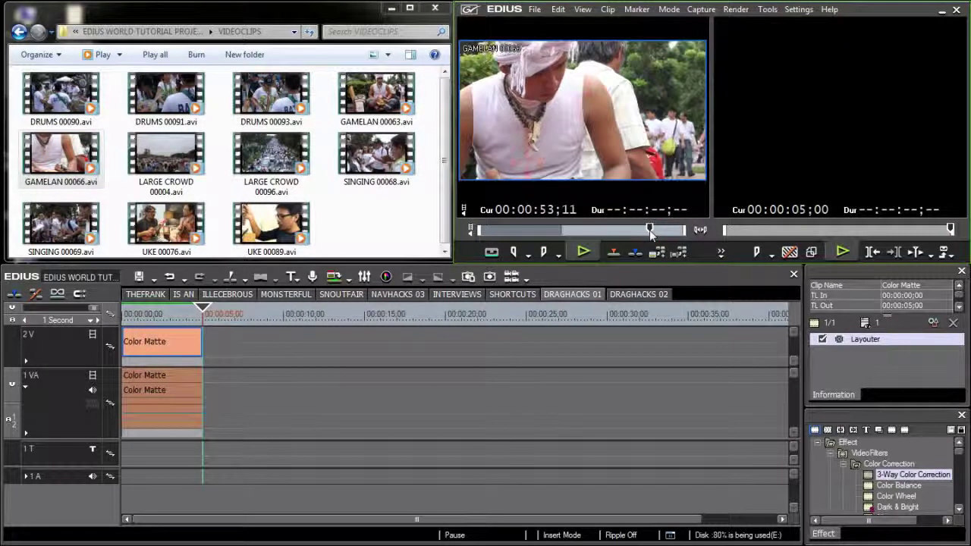
{"action": "key", "text": "o"}
{"action": "left_click_drag", "start_coordinate": [691, 158], "coordinate": [205, 379]}
{"action": "left_click", "coordinate": [345, 214]}
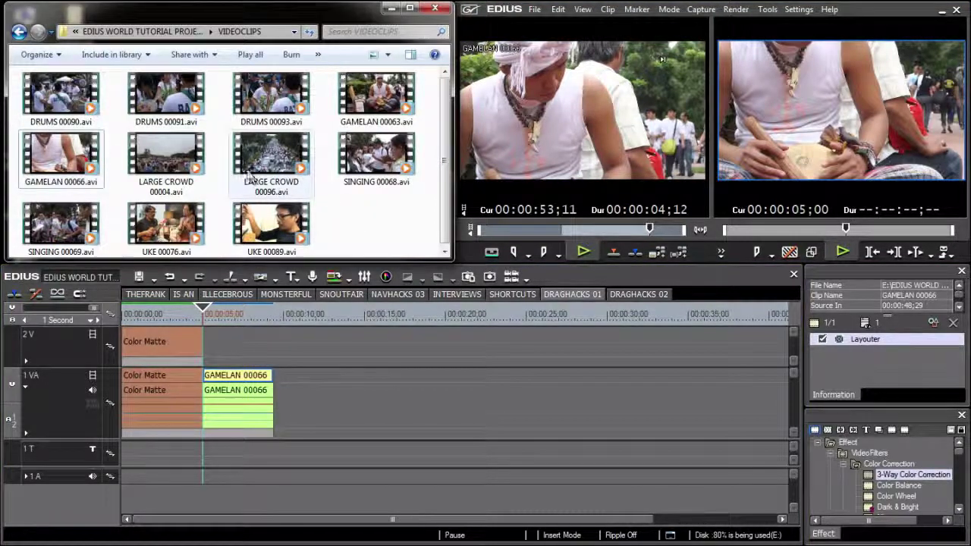
Insert GAMELAN 00063.avi between the Color Matte and GAMELAN 00066, and append UKE 00076.avi at the end of track 1 VA
{"action": "left_click_drag", "start_coordinate": [376, 95], "coordinate": [805, 146]}
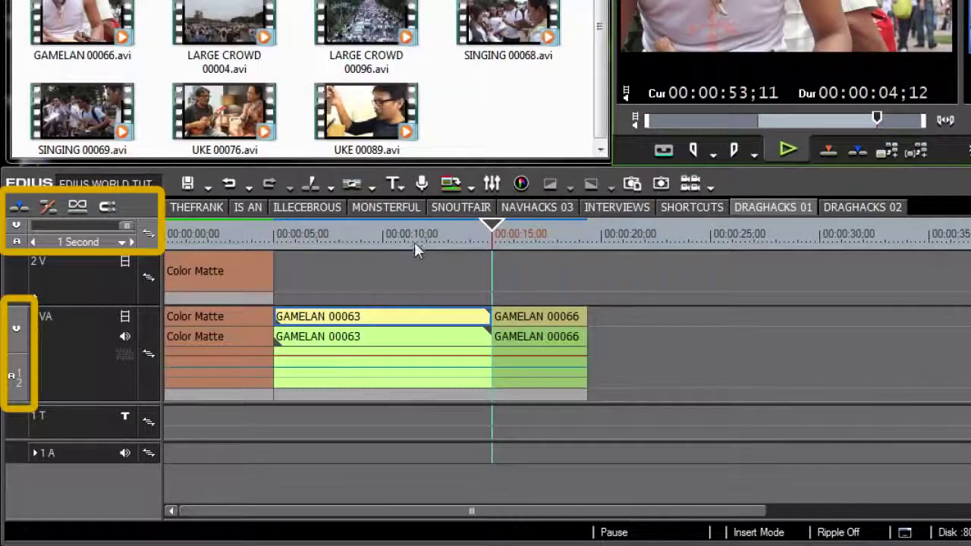
{"action": "left_click_drag", "start_coordinate": [400, 313], "coordinate": [437, 325]}
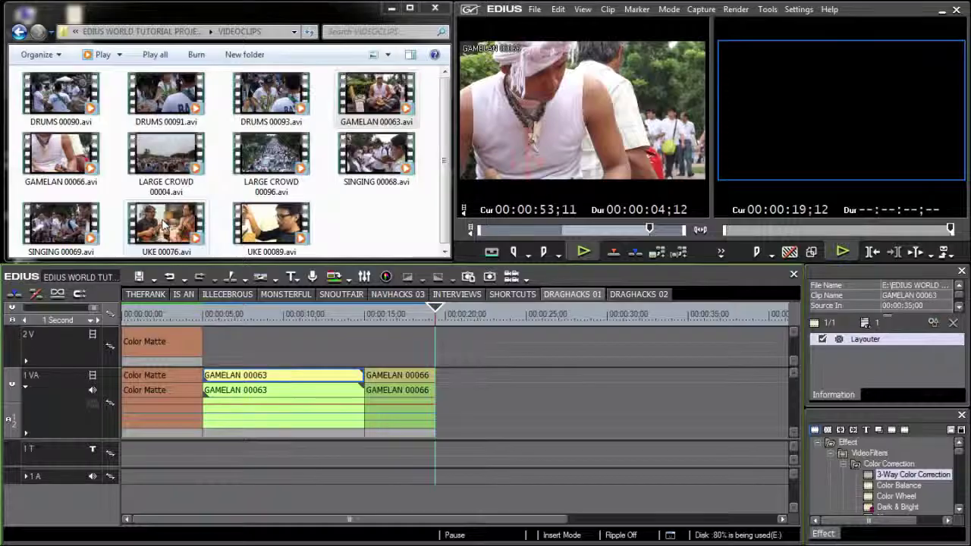
{"action": "left_click_drag", "start_coordinate": [163, 224], "coordinate": [506, 394]}
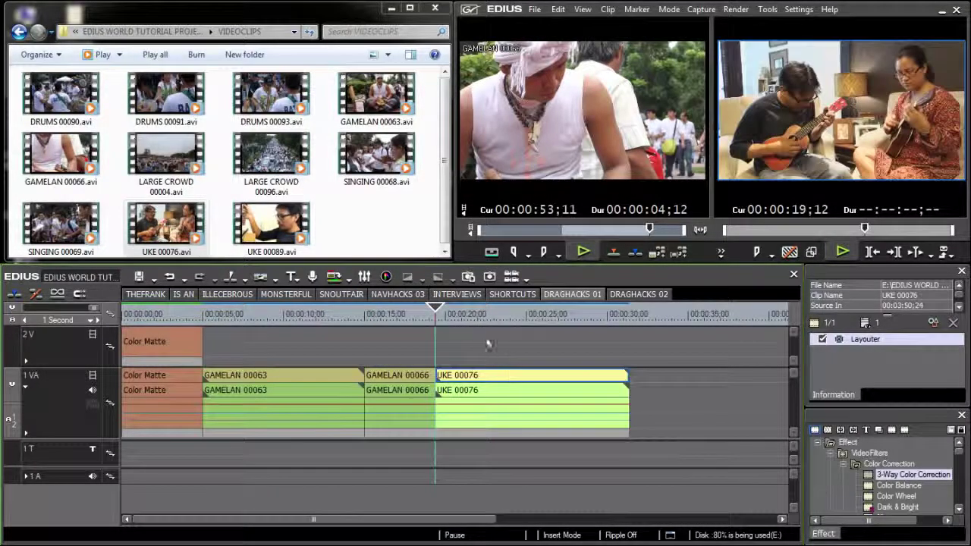
{"action": "left_click", "coordinate": [475, 313]}
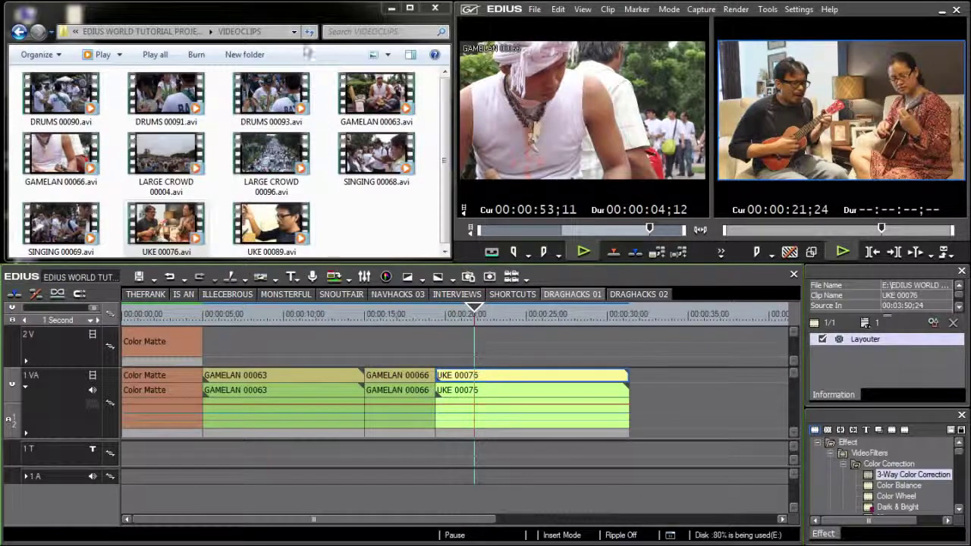
Add the timeline clips GAMELAN 00063, GAMELAN 00066 and UKE 00076 to the DRAGHACKS 00 bin
{"action": "left_click_drag", "start_coordinate": [319, 19], "coordinate": [373, 22]}
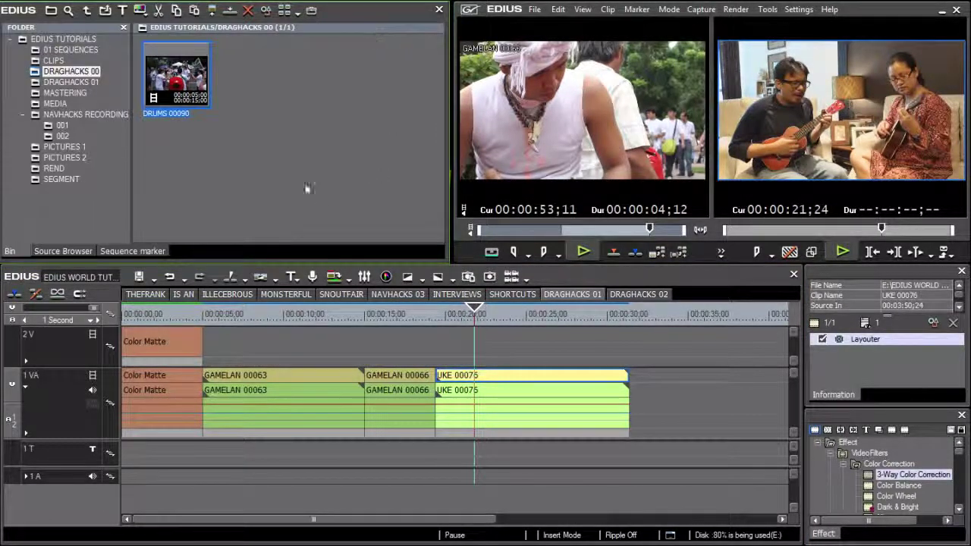
{"action": "left_click_drag", "start_coordinate": [370, 15], "coordinate": [377, 21]}
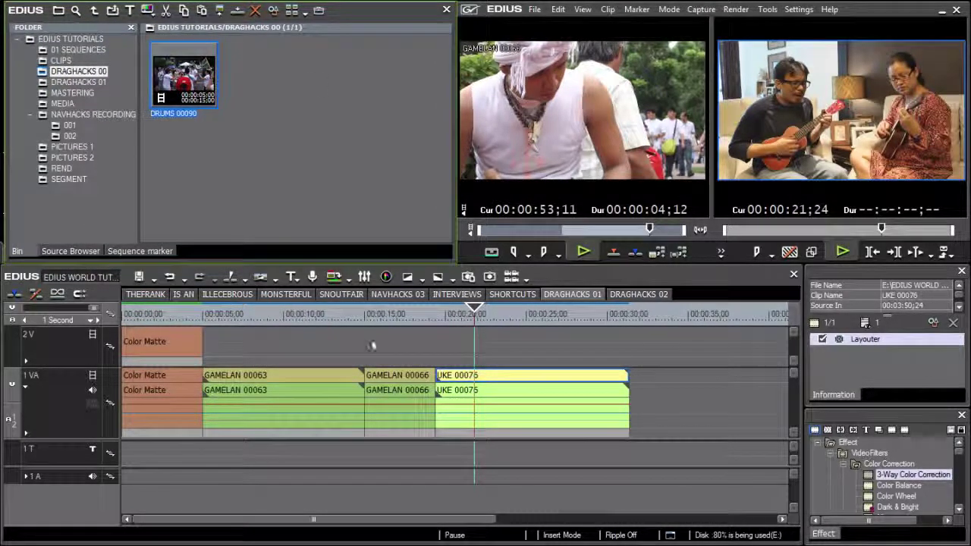
{"action": "left_click_drag", "start_coordinate": [502, 349], "coordinate": [318, 174]}
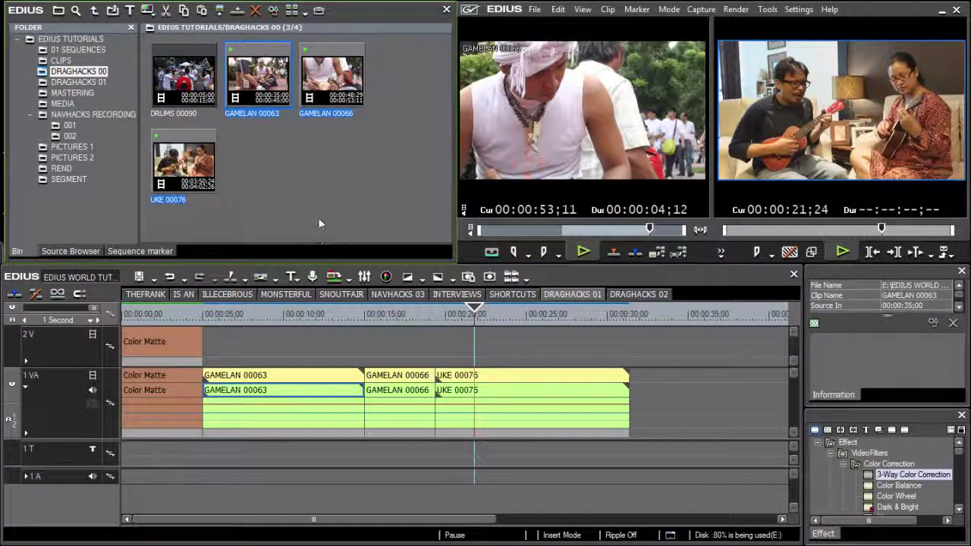
Undo the timeline insertions of UKE 00076 and GAMELAN 00063, and redo both of them
{"action": "left_click", "coordinate": [169, 278]}
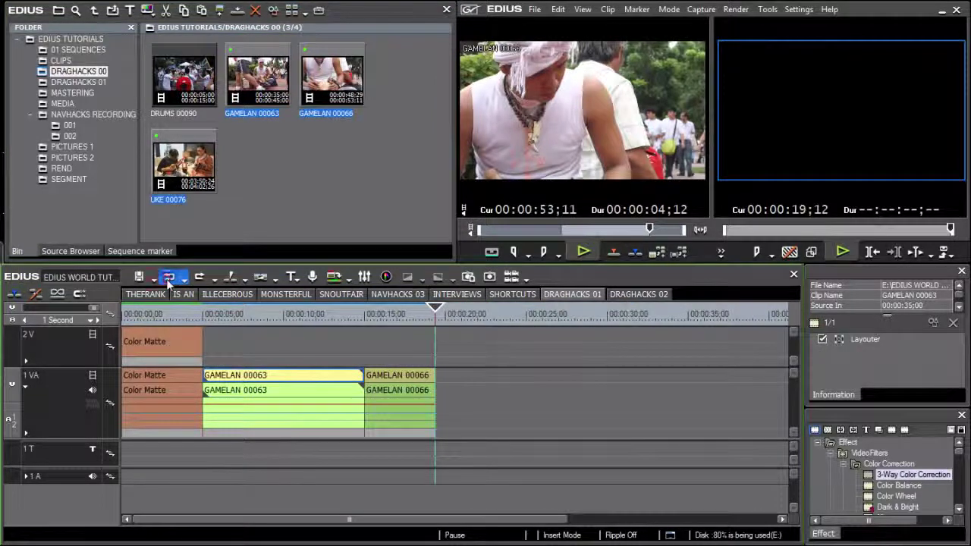
{"action": "left_click", "coordinate": [169, 278]}
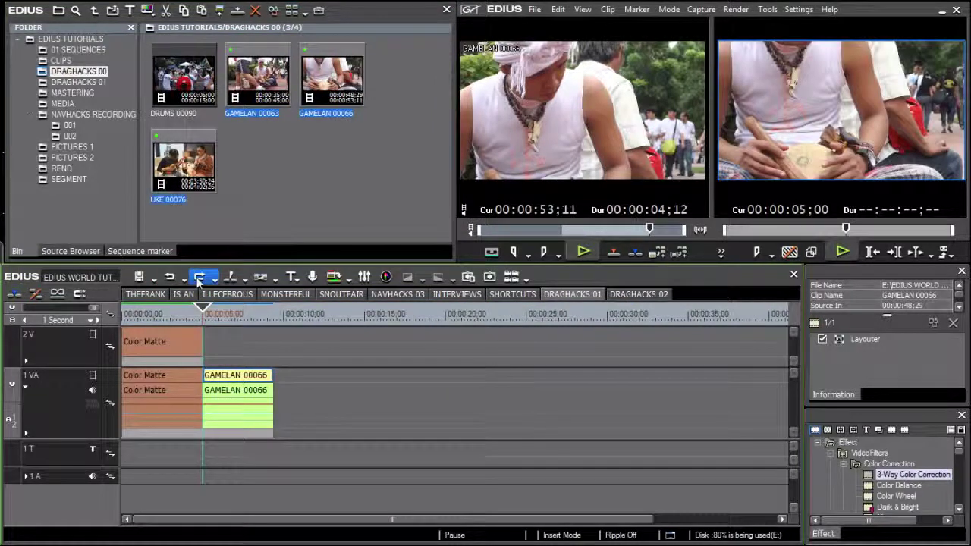
{"action": "left_click", "coordinate": [198, 278]}
{"action": "left_click", "coordinate": [199, 278]}
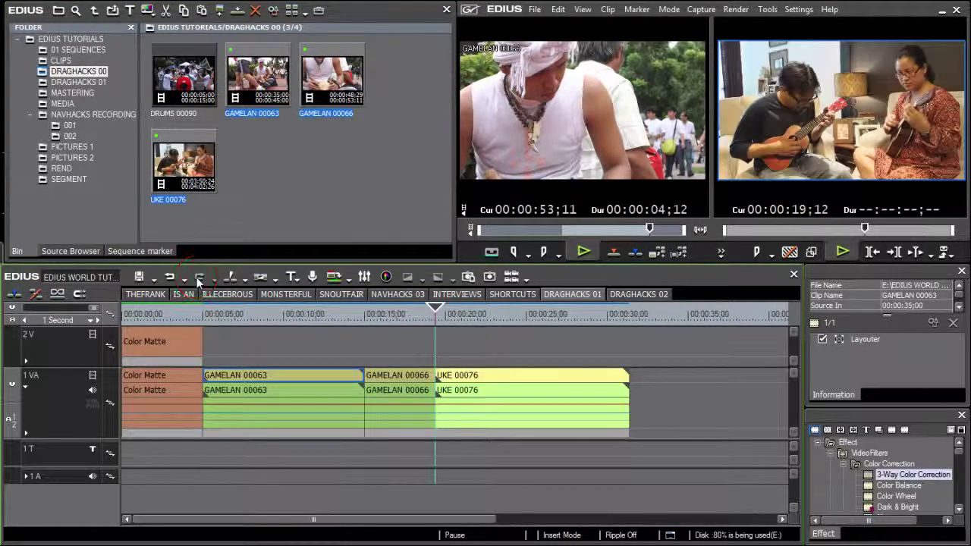
{"action": "left_click", "coordinate": [336, 197]}
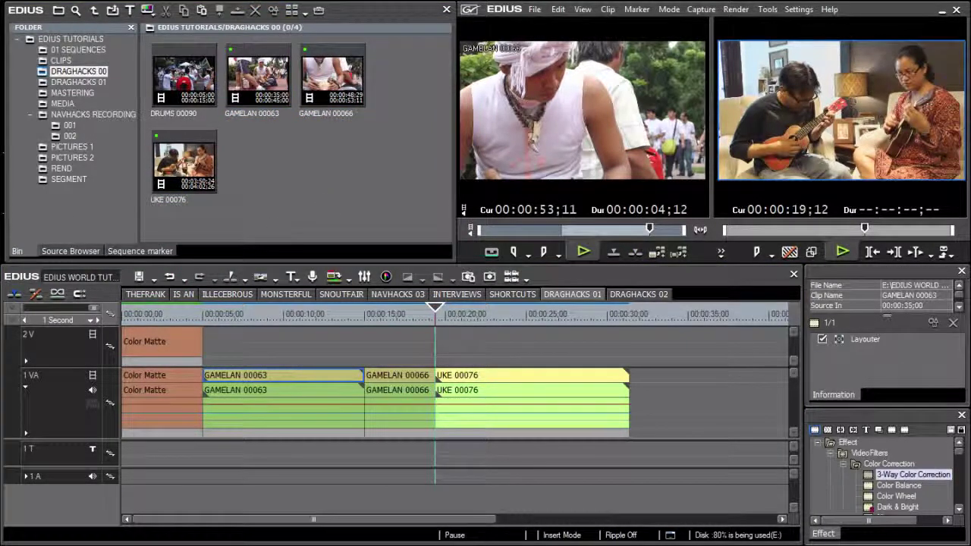
Place the pictures EDSC00875 and ESC00958 from the ALOTTA PICS folder on track 1 VA, starting at about 00:00:32;12, and preview both
{"action": "left_click_drag", "start_coordinate": [2, 76], "coordinate": [290, 19]}
{"action": "left_click", "coordinate": [436, 114]}
{"action": "scroll", "coordinate": [440, 123], "scroll_direction": "down", "scroll_amount": 12}
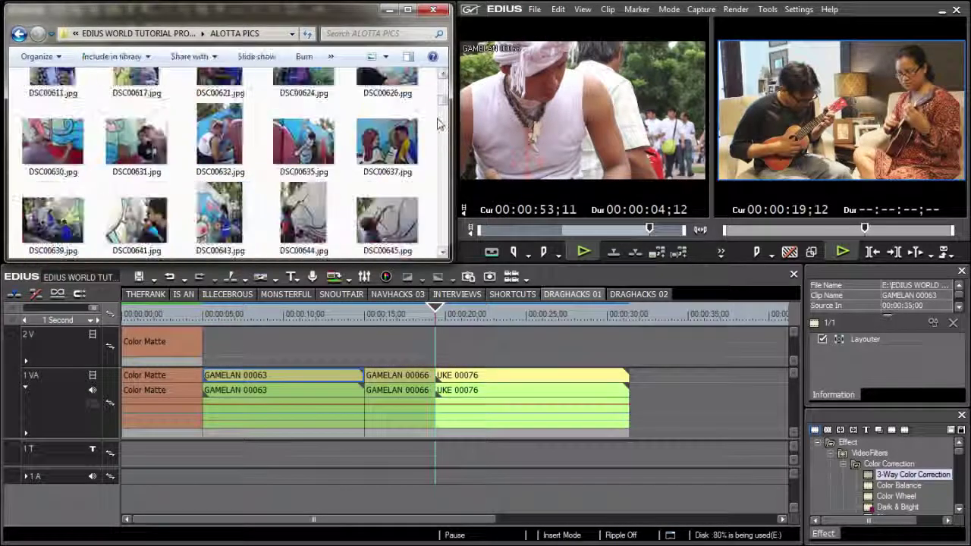
{"action": "left_click_drag", "start_coordinate": [442, 137], "coordinate": [442, 260]}
{"action": "left_click", "coordinate": [308, 234]}
{"action": "left_click", "coordinate": [383, 221], "text": "ctrl"}
{"action": "left_click_drag", "start_coordinate": [333, 228], "coordinate": [646, 397]}
{"action": "left_click", "coordinate": [672, 312]}
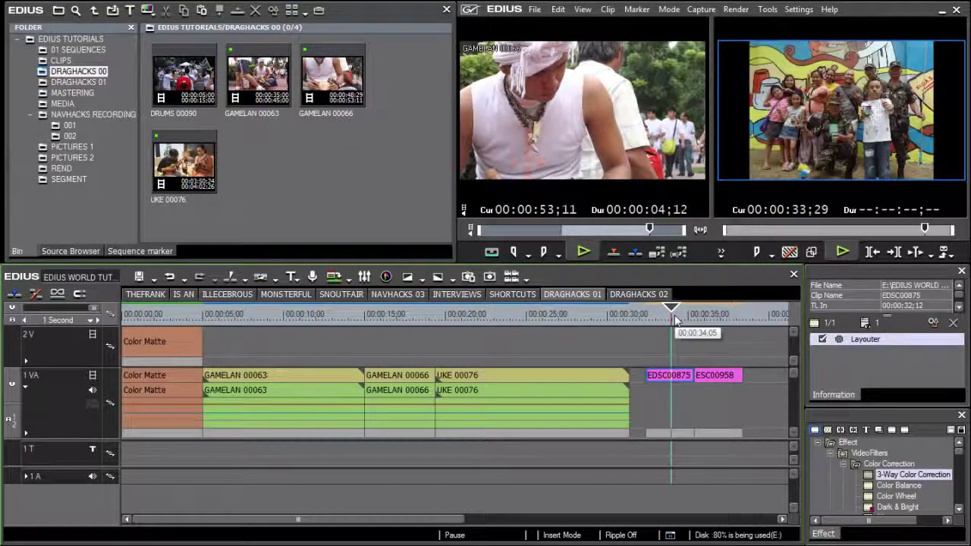
{"action": "left_click", "coordinate": [717, 314]}
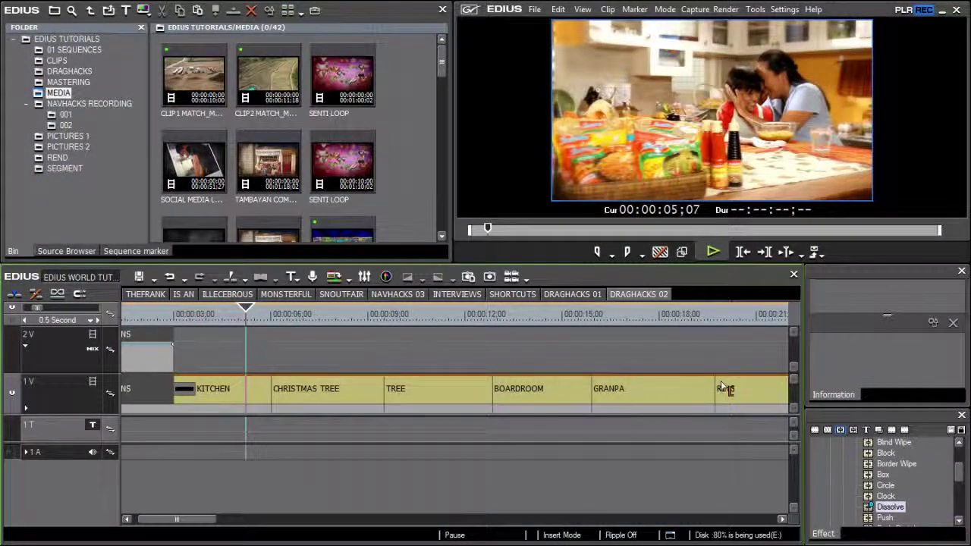
Copy the Dissolve from KITCHEN to the starts of CHRISTMAS TREE and TREE, and centre a copy on the cut before BOARDROOM
{"action": "left_click", "coordinate": [185, 391]}
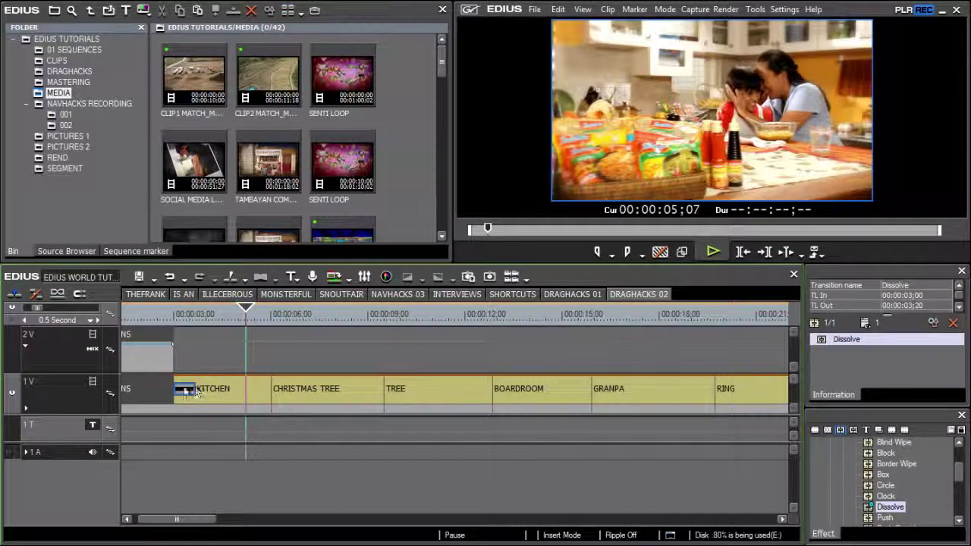
{"action": "left_click_drag", "start_coordinate": [199, 391], "coordinate": [285, 405]}
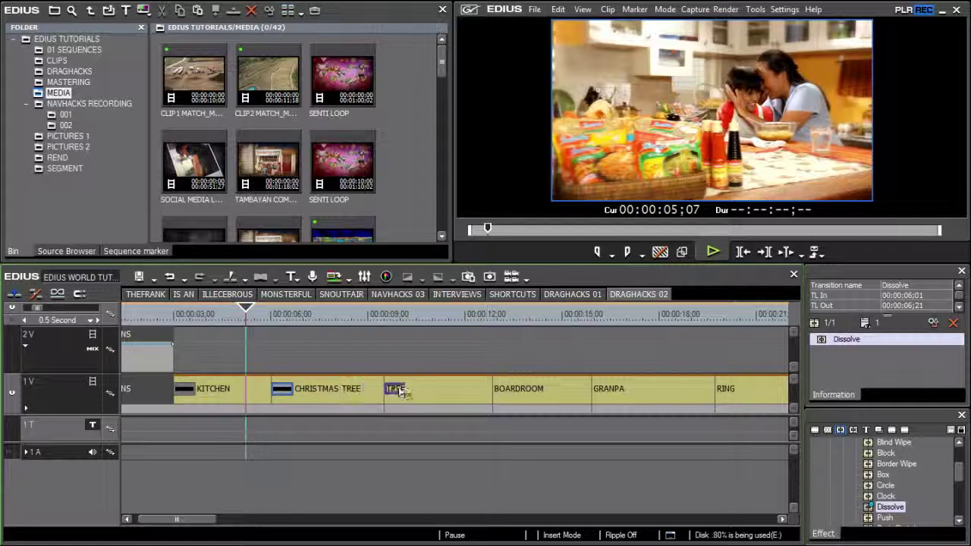
{"action": "left_click_drag", "start_coordinate": [404, 390], "coordinate": [485, 401]}
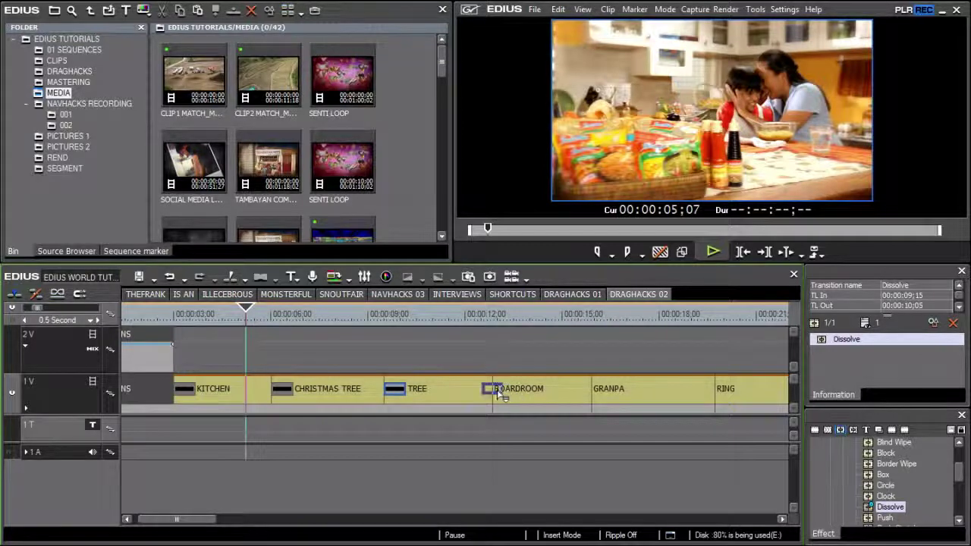
{"action": "left_click_drag", "start_coordinate": [498, 395], "coordinate": [499, 395]}
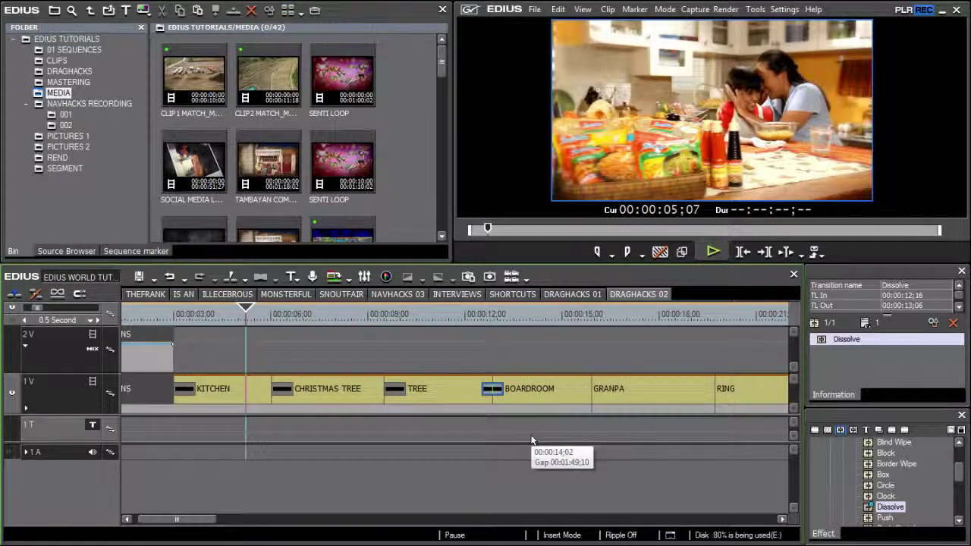
Undo the three Dissolve copies on CHRISTMAS TREE, TREE and BOARDROOM
{"action": "key", "text": "ctrl+z"}
{"action": "key", "text": "ctrl+z"}
{"action": "key", "text": "ctrl+z"}
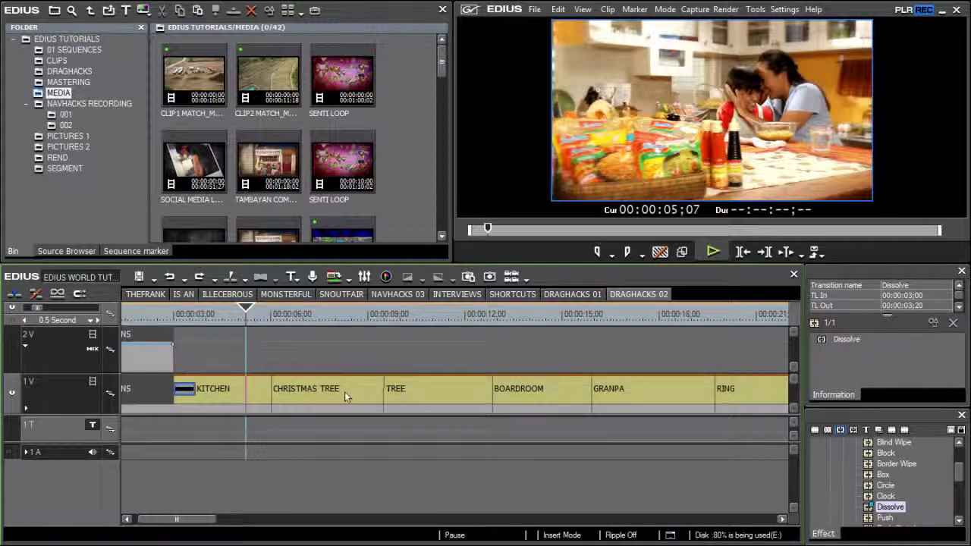
Select the clips from CHRISTMAS TREE through BABY BATH on track 1 V and apply the Dissolve transition to all of them at once
{"action": "left_click_drag", "start_coordinate": [202, 516], "coordinate": [209, 518]}
{"action": "scroll", "coordinate": [273, 451], "scroll_direction": "down", "scroll_amount": 1}
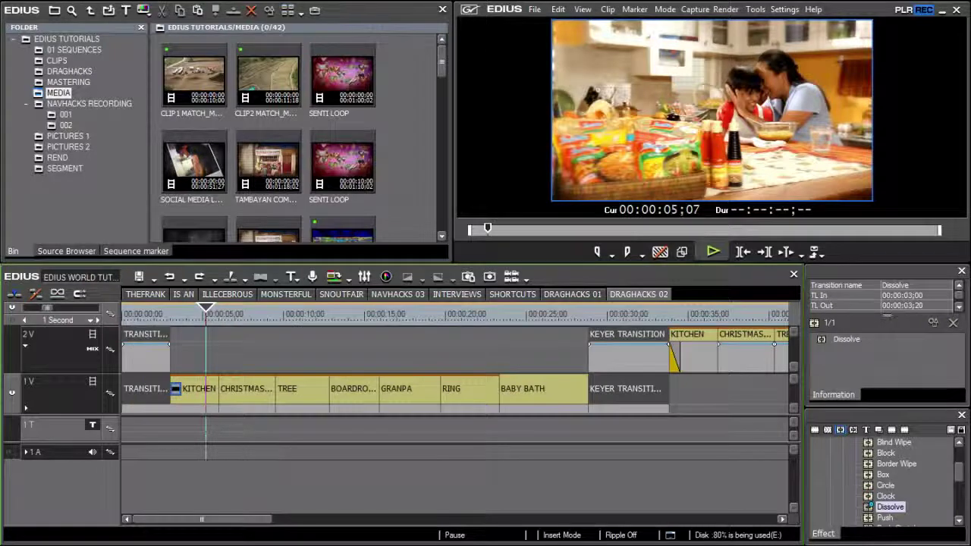
{"action": "left_click_drag", "start_coordinate": [198, 410], "coordinate": [196, 408]}
{"action": "left_click", "coordinate": [865, 339]}
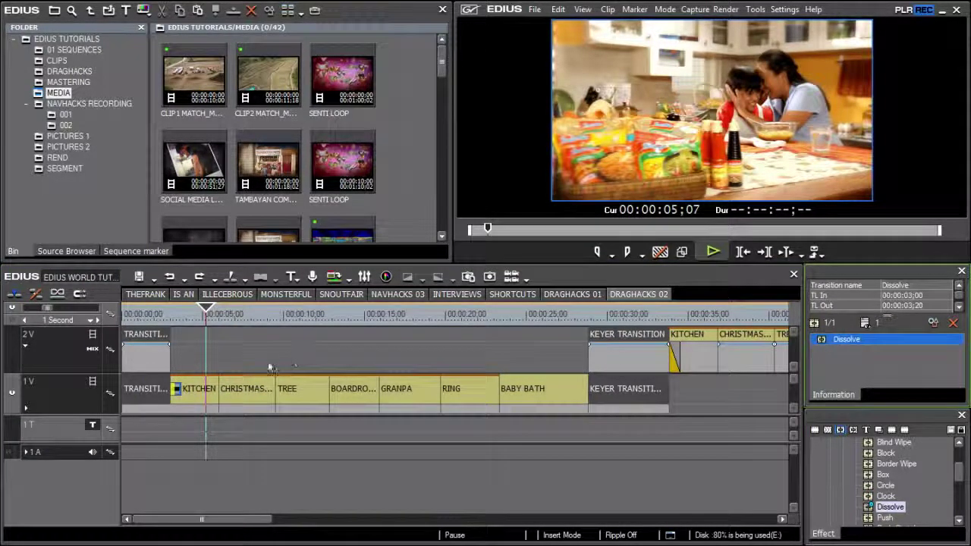
{"action": "left_click_drag", "start_coordinate": [242, 367], "coordinate": [543, 398]}
{"action": "left_click_drag", "start_coordinate": [832, 345], "coordinate": [577, 386]}
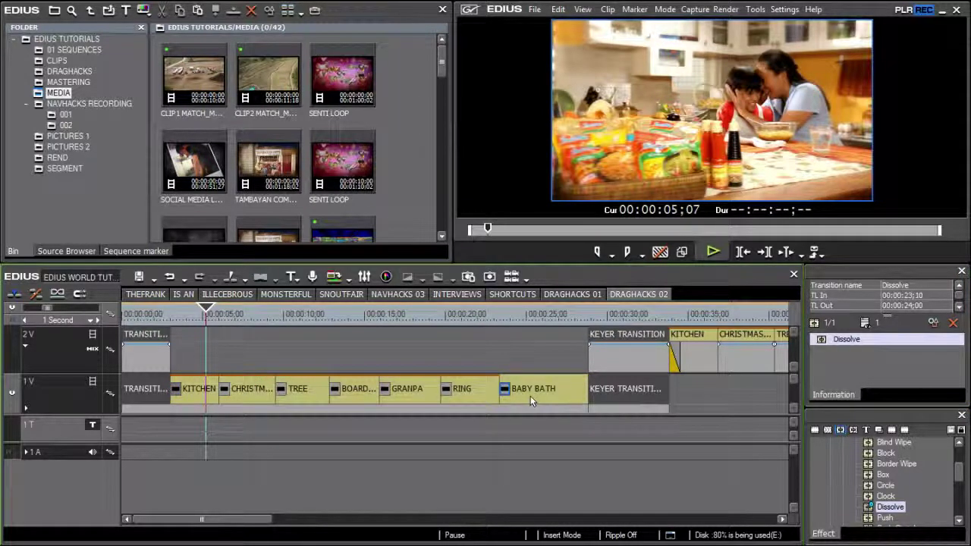
{"action": "left_click", "coordinate": [887, 508]}
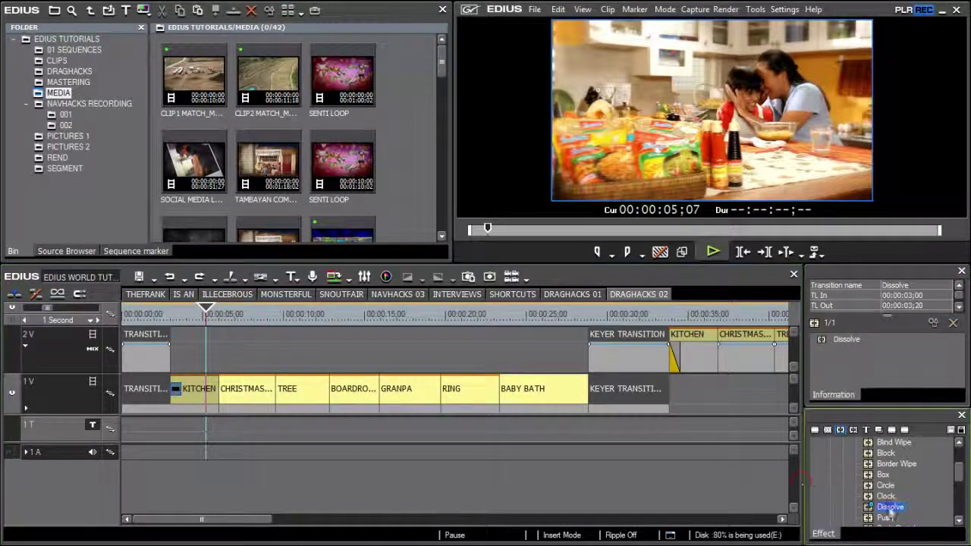
{"action": "left_click_drag", "start_coordinate": [618, 441], "coordinate": [533, 401]}
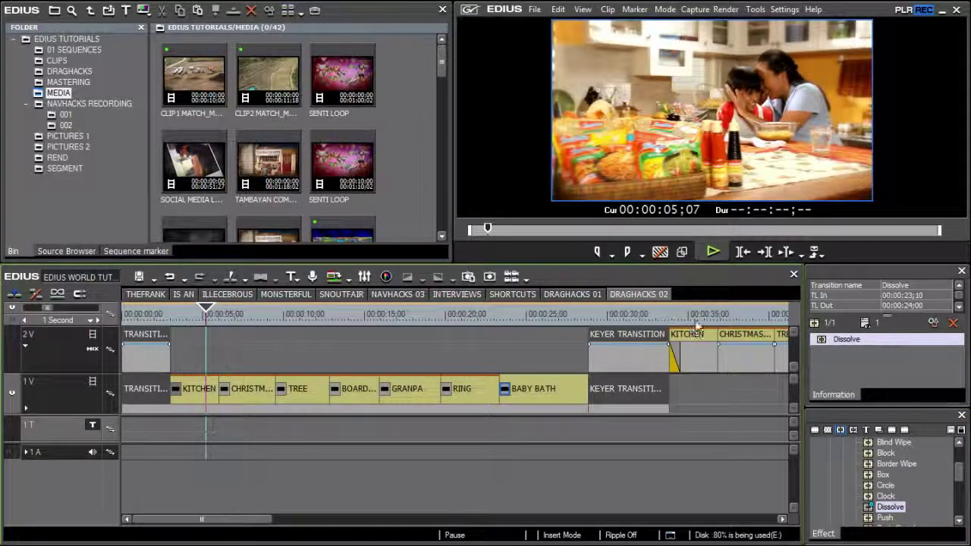
Copy KITCHEN's Dissolve to its mixer out end on track 2 V, and copy both dissolves to CHRISTMAS TREE, TREE and BOARDROOM
{"action": "left_click", "coordinate": [694, 347]}
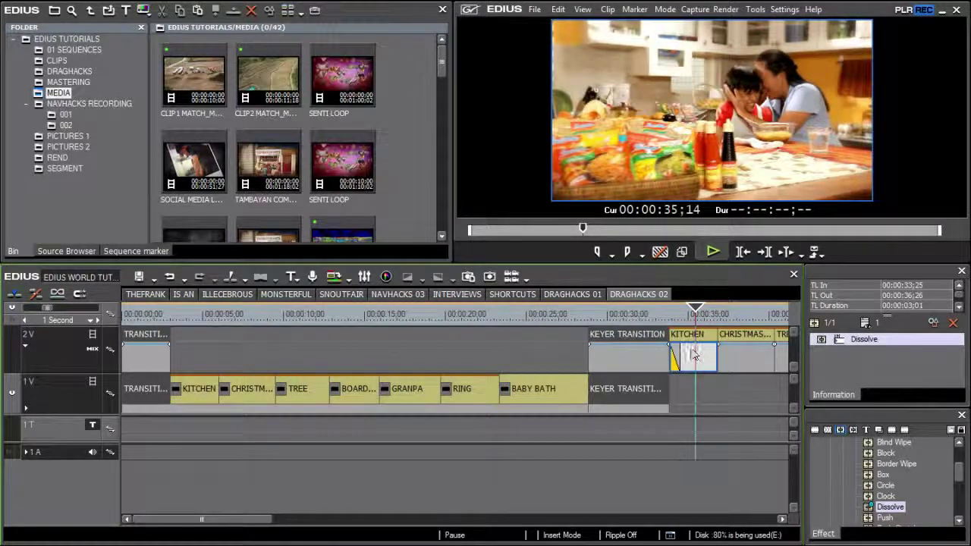
{"action": "scroll", "coordinate": [693, 354], "scroll_direction": "up", "scroll_amount": 1}
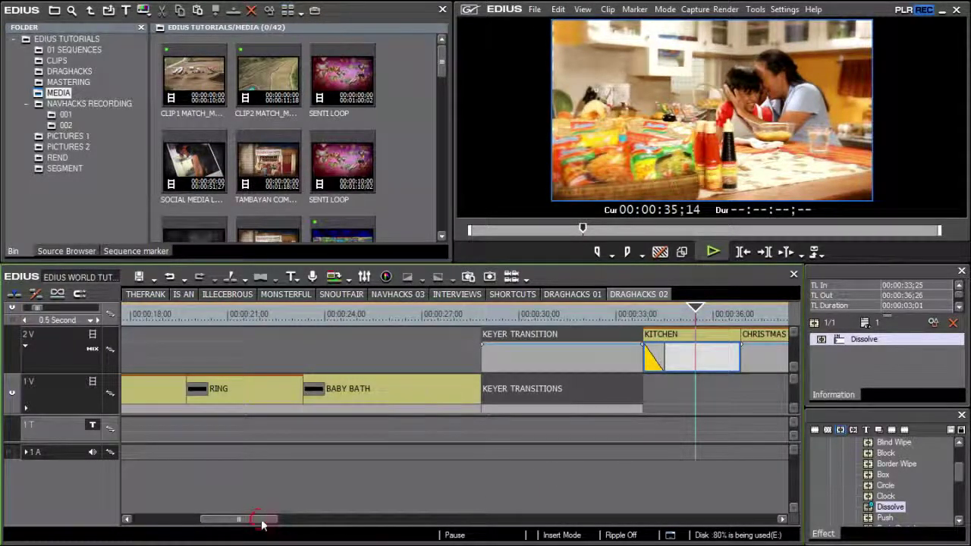
{"action": "left_click_drag", "start_coordinate": [261, 525], "coordinate": [297, 522]}
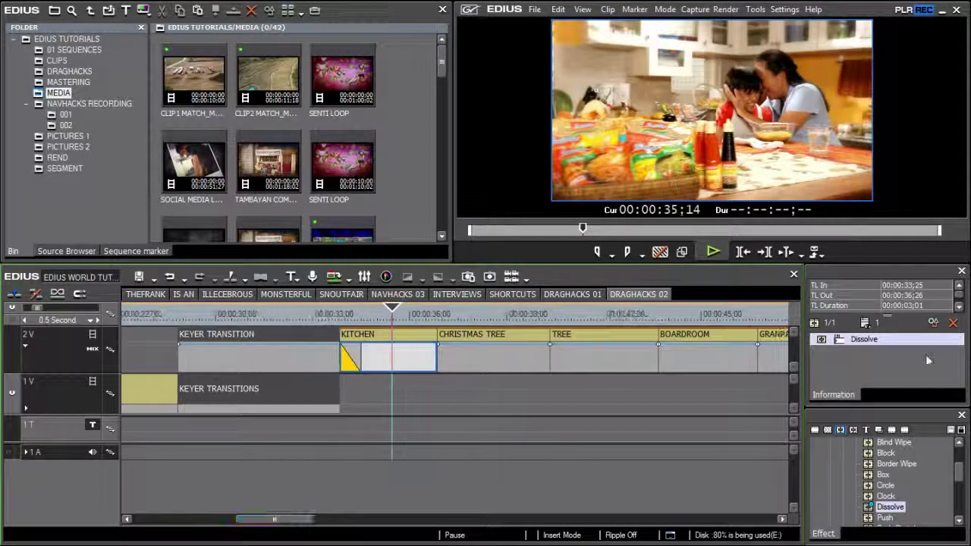
{"action": "left_click", "coordinate": [871, 341]}
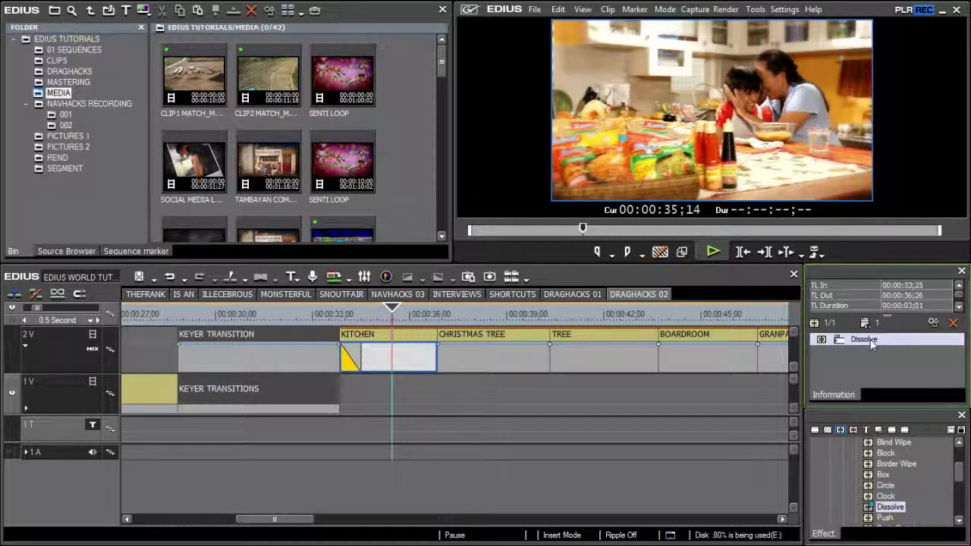
{"action": "left_click_drag", "start_coordinate": [870, 341], "coordinate": [426, 357]}
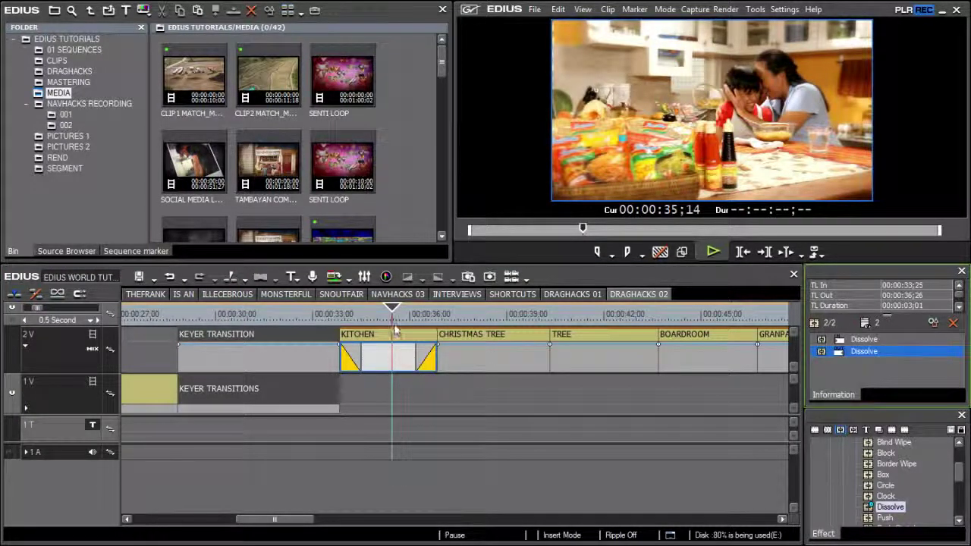
{"action": "left_click_drag", "start_coordinate": [393, 360], "coordinate": [686, 359]}
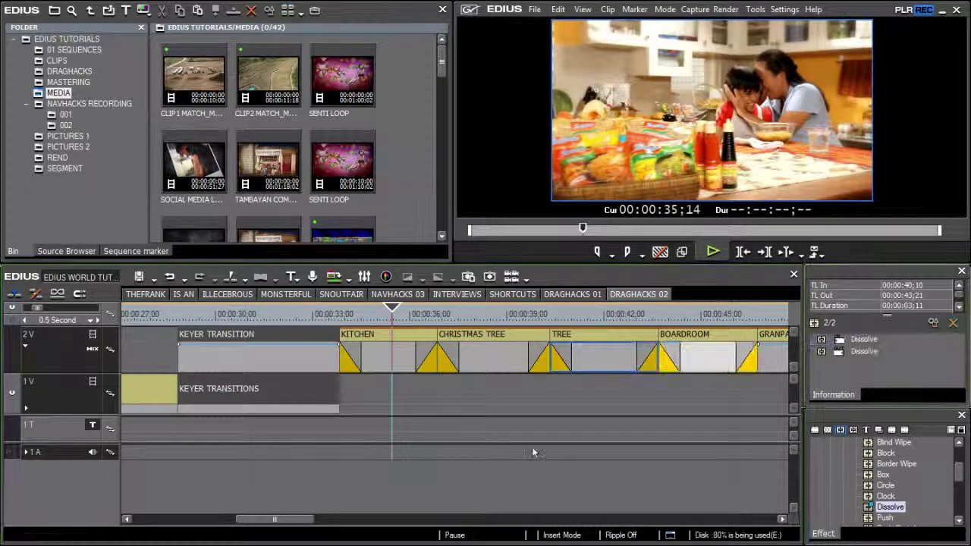
Play the keyer transitions section on track 2 V to preview the dissolves
{"action": "left_click_drag", "start_coordinate": [310, 519], "coordinate": [337, 518]}
{"action": "left_click", "coordinate": [376, 312]}
{"action": "key", "text": "space"}
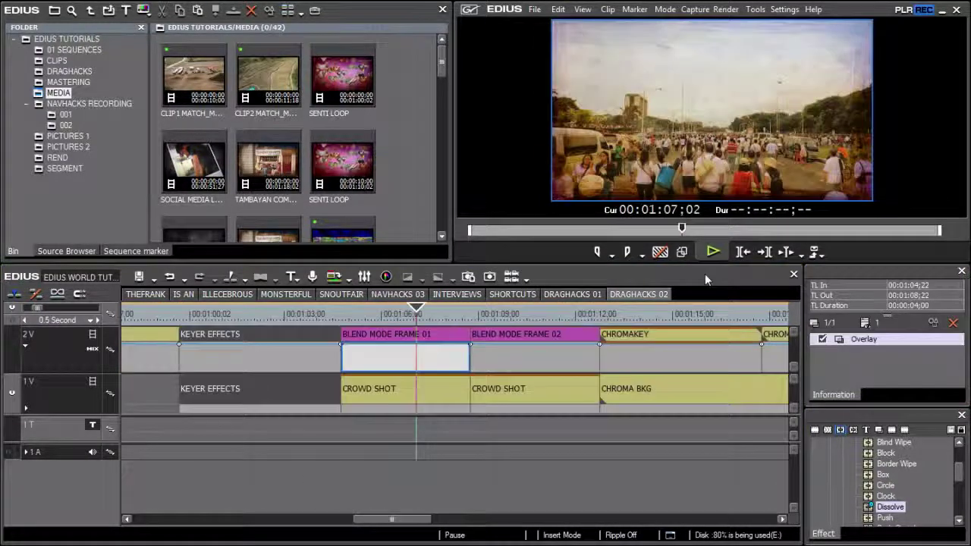
Copy the Overlay blend mode from BLEND MODE FRAME 01 to the mixer area of BLEND MODE FRAME 02 on track 2 V
{"action": "left_click", "coordinate": [705, 275]}
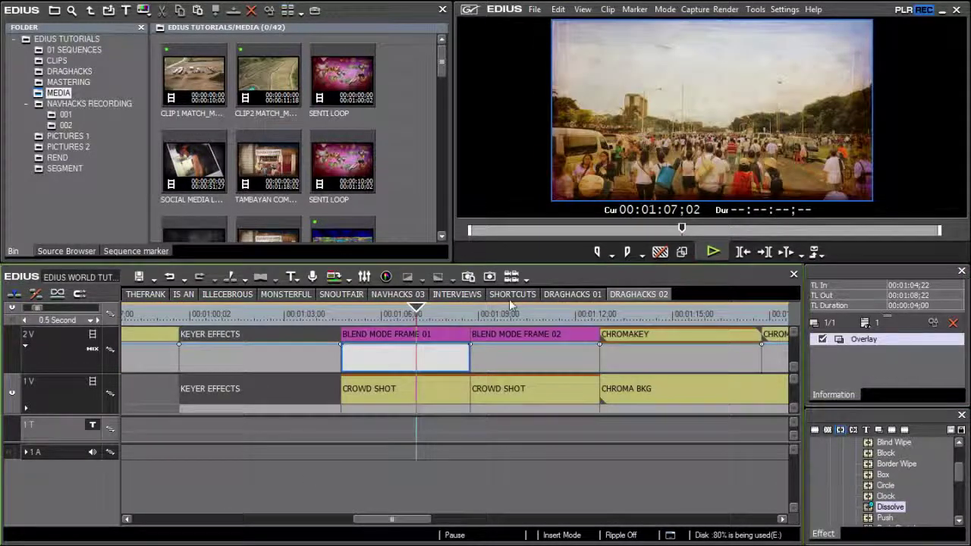
{"action": "left_click", "coordinate": [417, 336]}
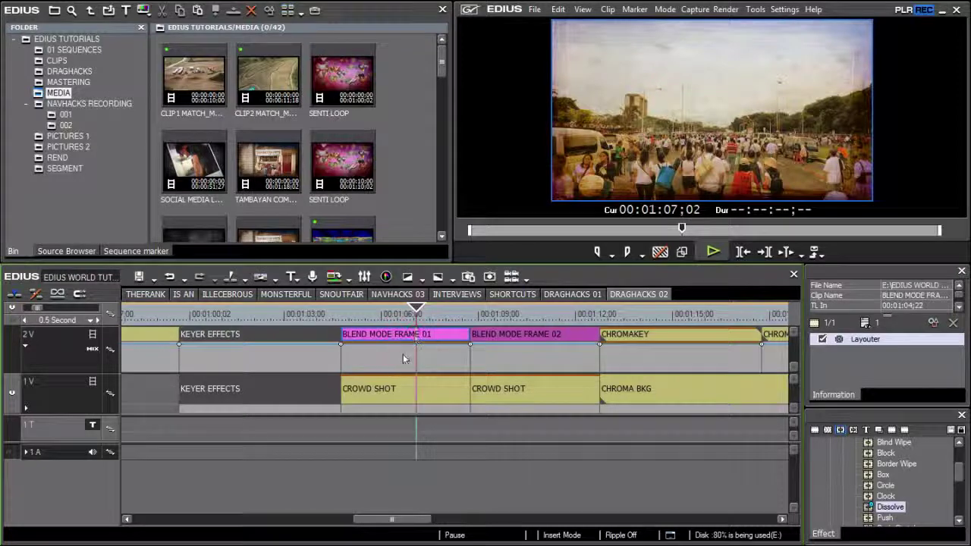
{"action": "left_click", "coordinate": [403, 364]}
{"action": "left_click", "coordinate": [471, 312]}
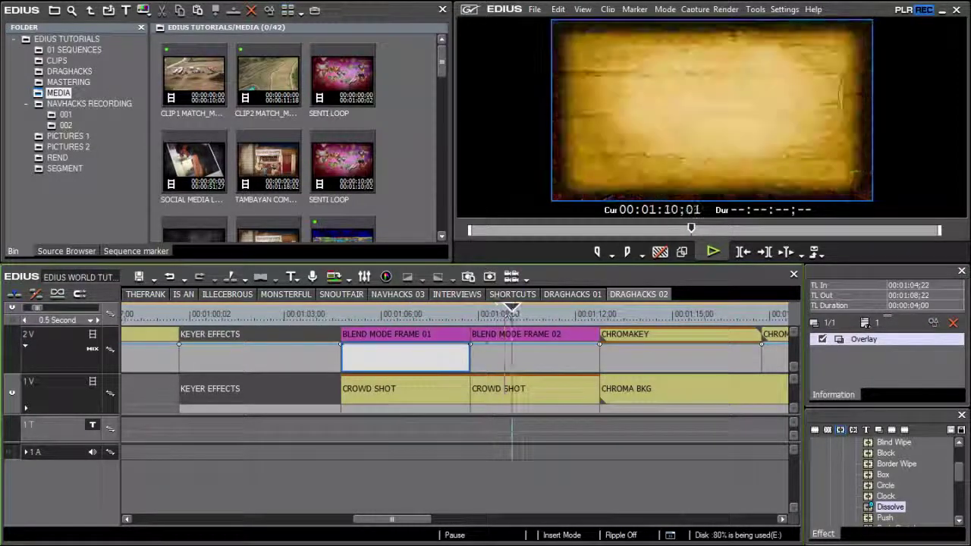
{"action": "left_click_drag", "start_coordinate": [410, 358], "coordinate": [561, 354]}
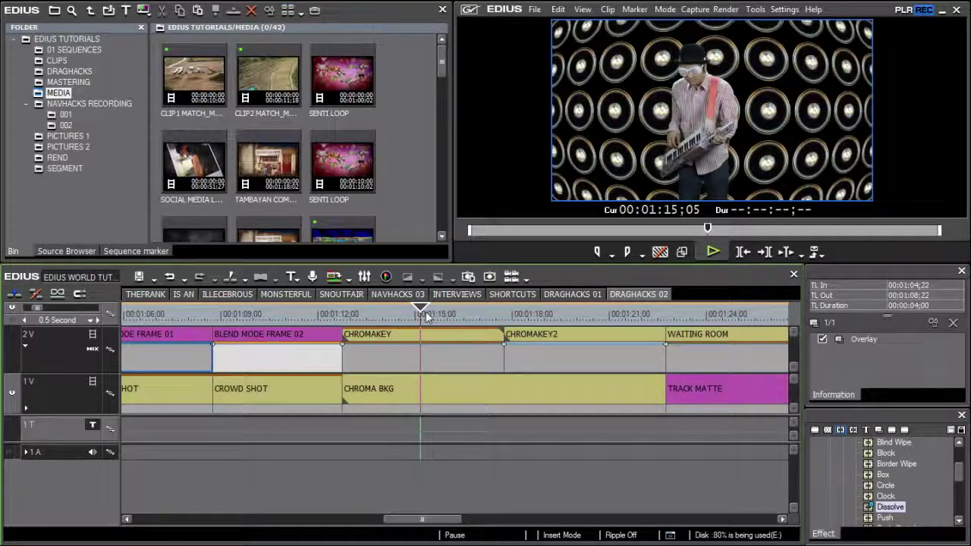
Copy CHROMAKEY's Chromakey to CHROMAKEY2, and WAITING ROOM's keyer to FAMILY on track 2 V
{"action": "left_click_drag", "start_coordinate": [426, 317], "coordinate": [562, 315]}
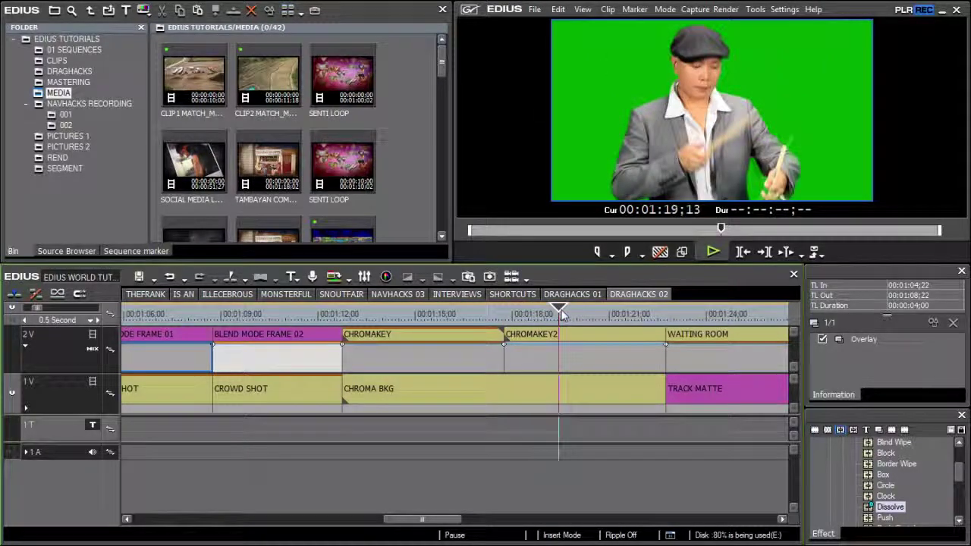
{"action": "left_click_drag", "start_coordinate": [448, 352], "coordinate": [537, 353]}
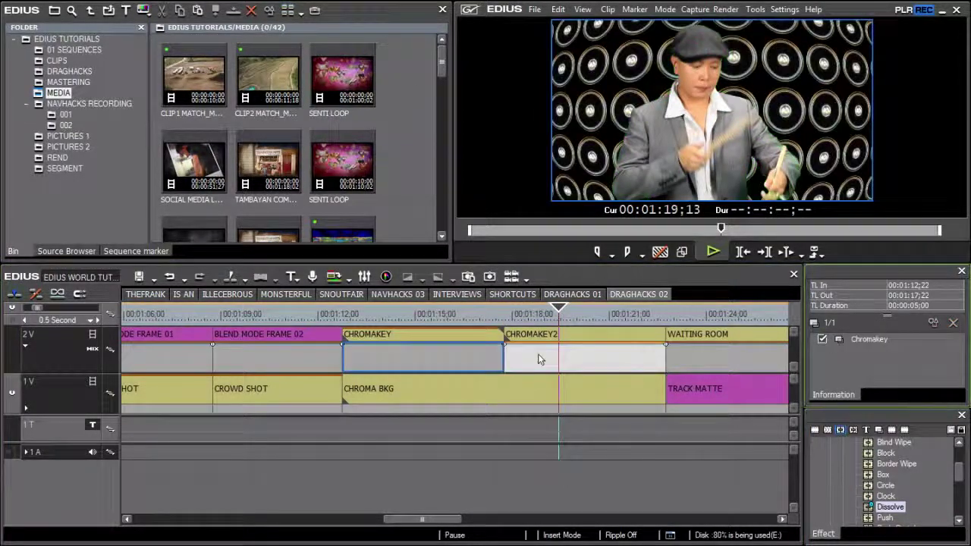
{"action": "left_click", "coordinate": [439, 315]}
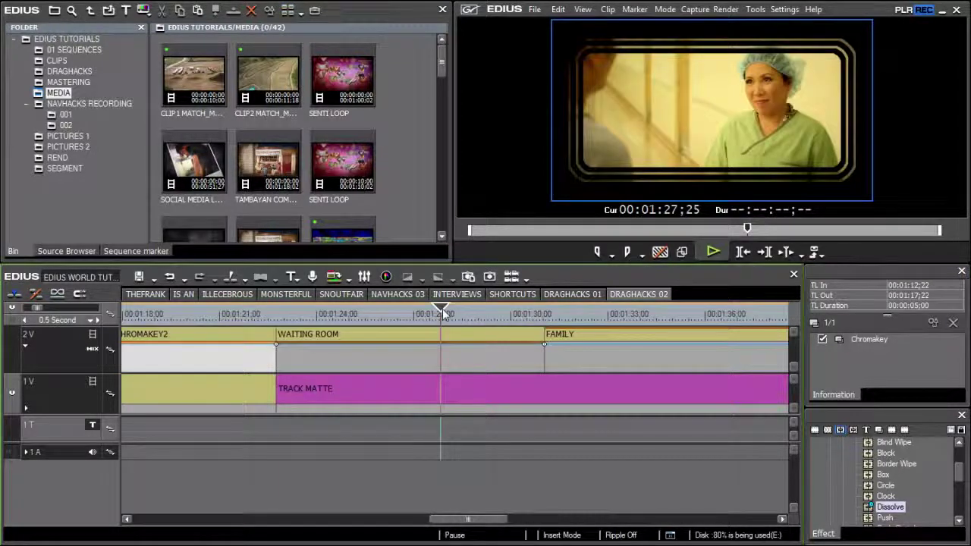
{"action": "left_click_drag", "start_coordinate": [440, 314], "coordinate": [581, 310]}
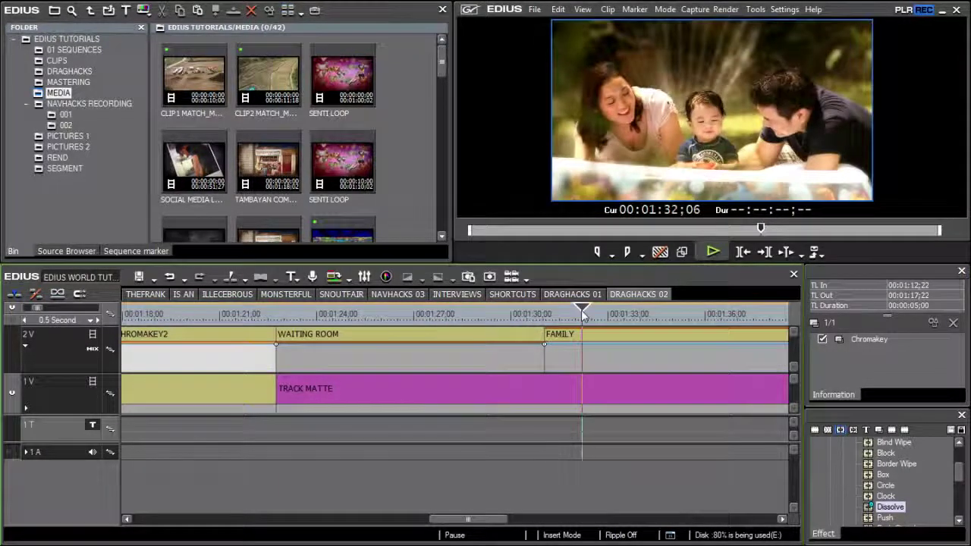
{"action": "left_click_drag", "start_coordinate": [471, 359], "coordinate": [603, 364]}
{"action": "left_click_drag", "start_coordinate": [581, 313], "coordinate": [695, 313]}
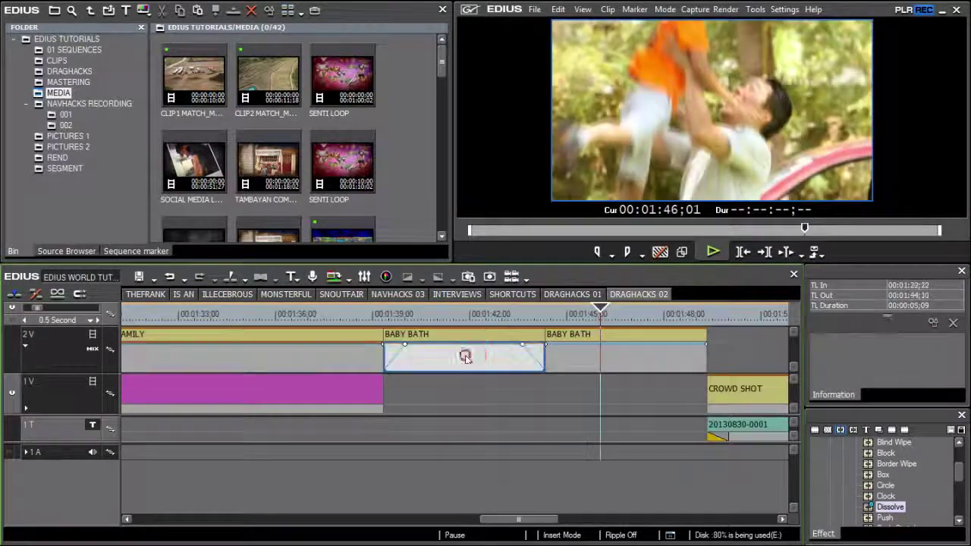
Copy the transparency fade of the first BABY BATH clip on track 2 V to the second one and scrub through it
{"action": "left_click_drag", "start_coordinate": [440, 354], "coordinate": [462, 356]}
{"action": "left_click_drag", "start_coordinate": [592, 361], "coordinate": [592, 361]}
{"action": "left_click", "coordinate": [487, 312]}
{"action": "left_click_drag", "start_coordinate": [487, 313], "coordinate": [604, 313]}
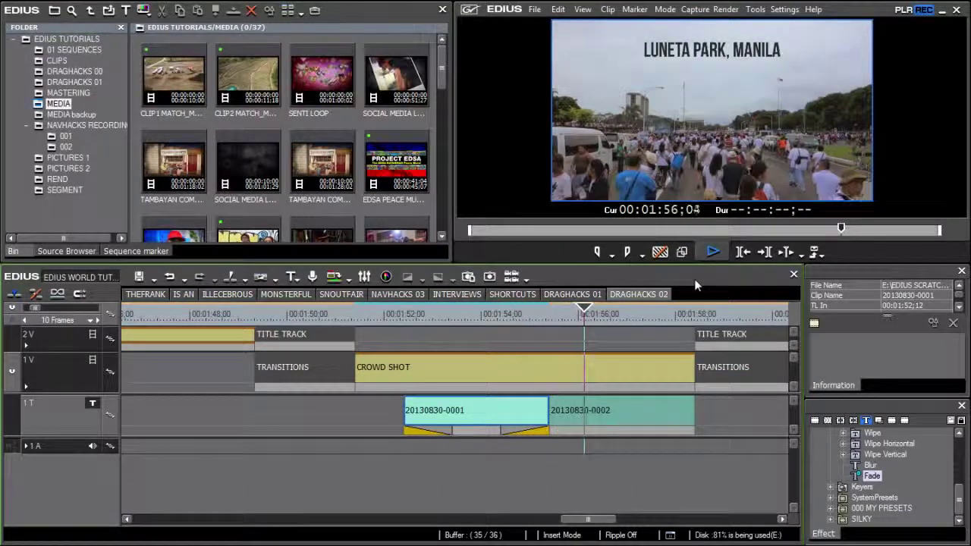
{"action": "key", "text": "space"}
{"action": "left_click_drag", "start_coordinate": [473, 431], "coordinate": [590, 430]}
{"action": "left_click", "coordinate": [492, 316]}
{"action": "key", "text": "space"}
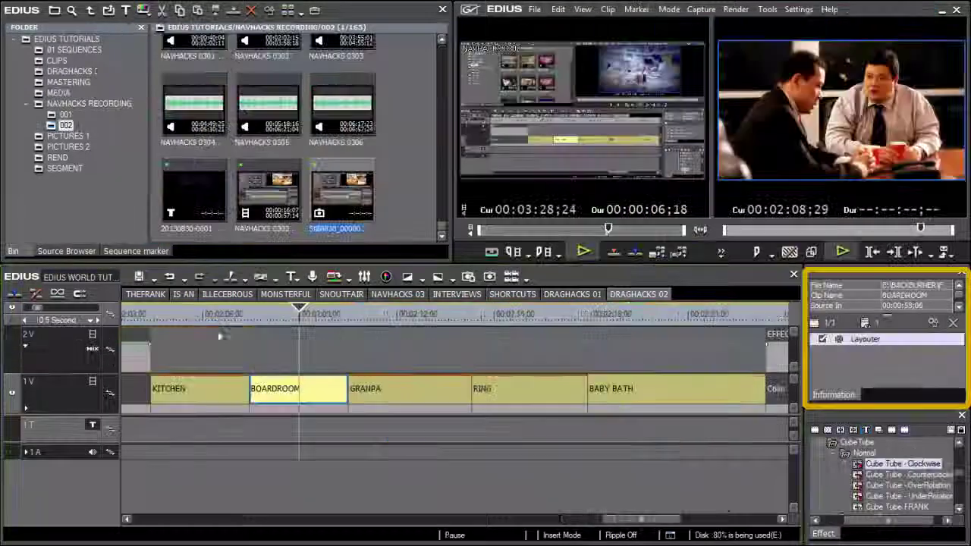
Copy KITCHEN's Layouter, YUV Curve, 3-Way Color Correction and Old Movie/Film effects to BOARDROOM on track 1 V
{"action": "left_click", "coordinate": [204, 315]}
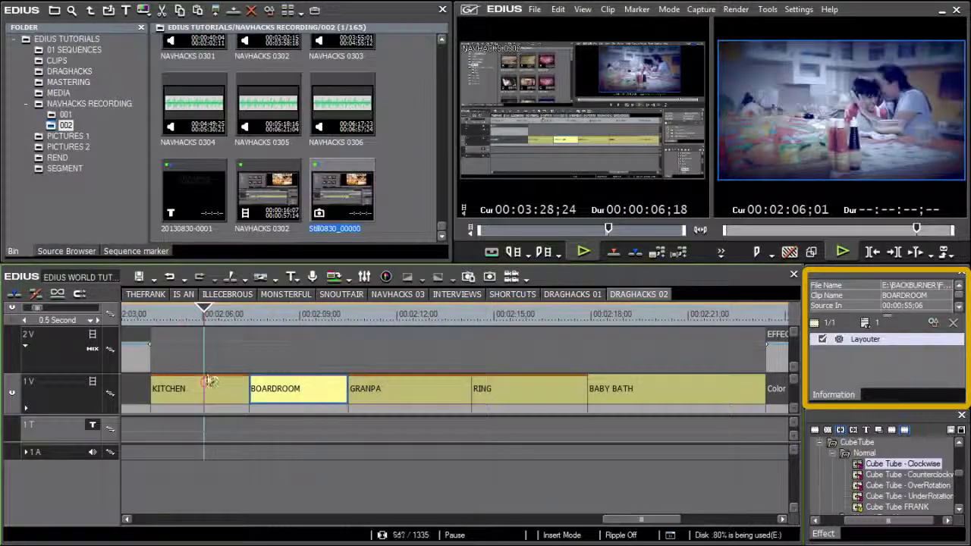
{"action": "left_click", "coordinate": [208, 386]}
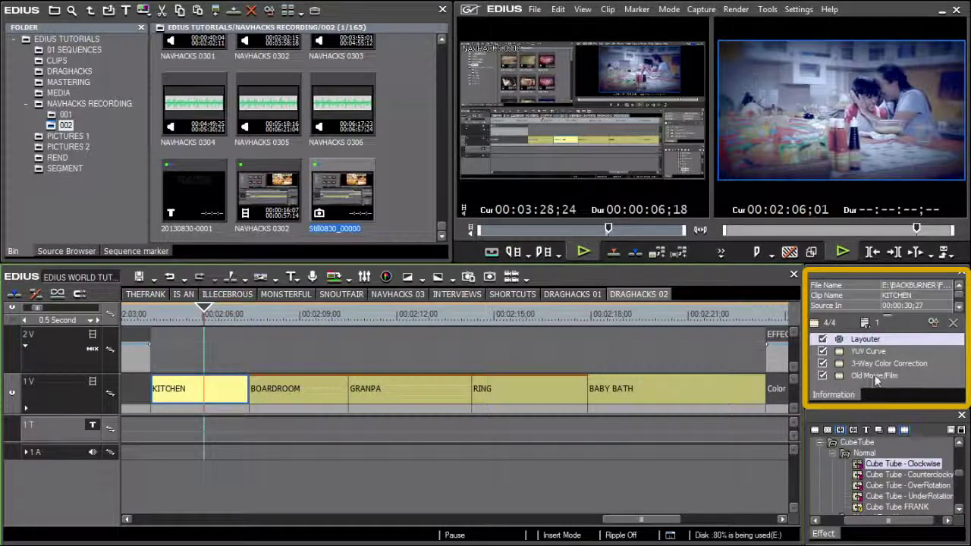
{"action": "left_click", "coordinate": [874, 375], "text": "shift"}
{"action": "left_click_drag", "start_coordinate": [874, 374], "coordinate": [300, 388]}
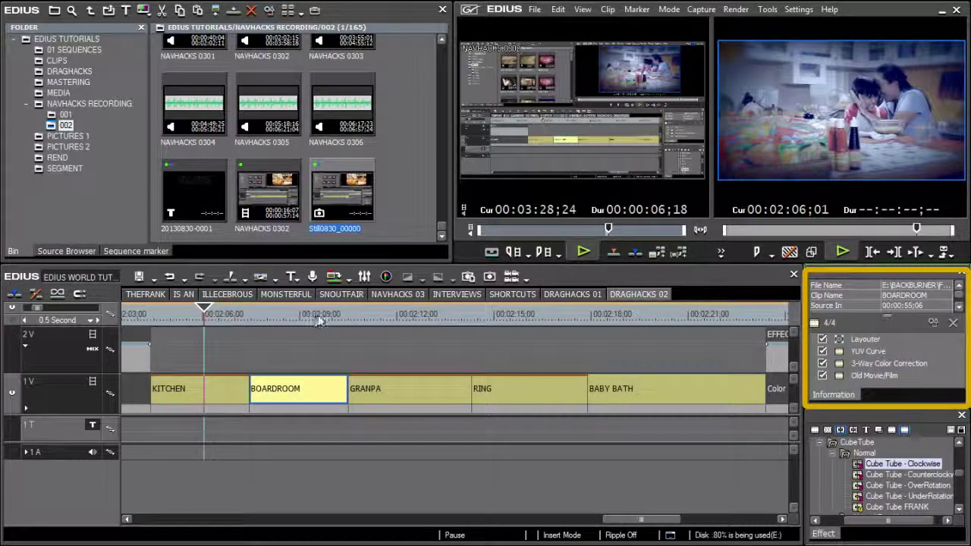
{"action": "left_click_drag", "start_coordinate": [318, 322], "coordinate": [406, 321]}
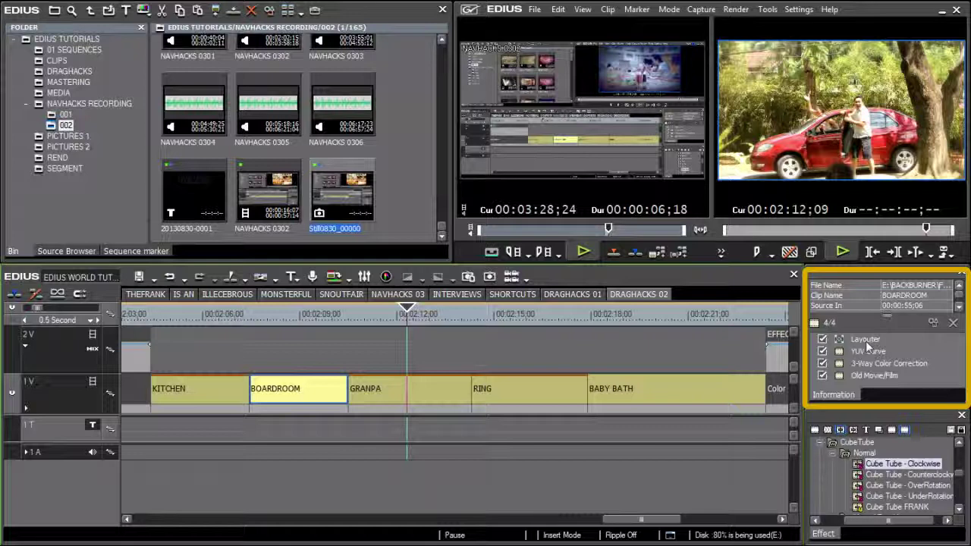
Copy BOARDROOM's four effects to GRANPA, RING and BABY BATH at once and scrub through the clips
{"action": "left_click_drag", "start_coordinate": [439, 351], "coordinate": [731, 393]}
{"action": "left_click", "coordinate": [858, 340]}
{"action": "left_click", "coordinate": [863, 375], "text": "shift"}
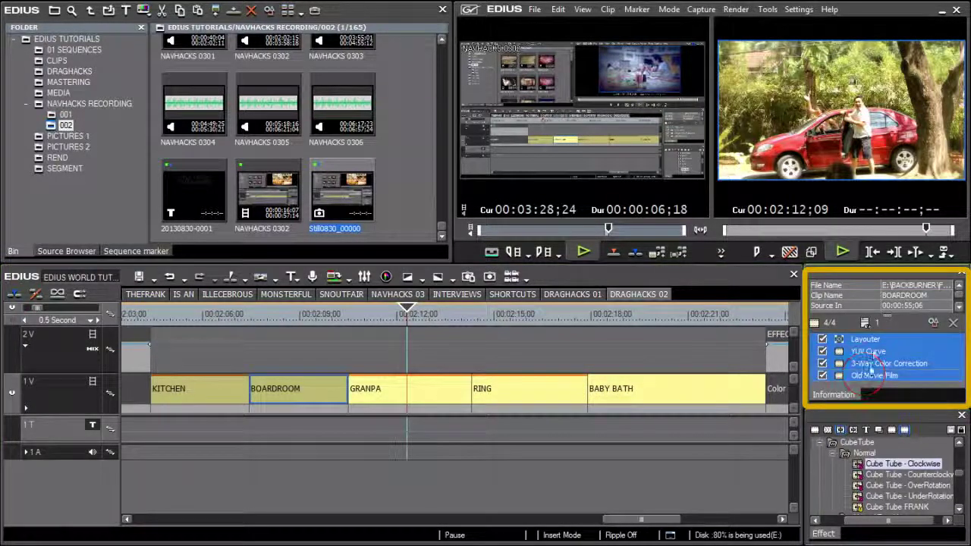
{"action": "left_click_drag", "start_coordinate": [870, 364], "coordinate": [647, 390]}
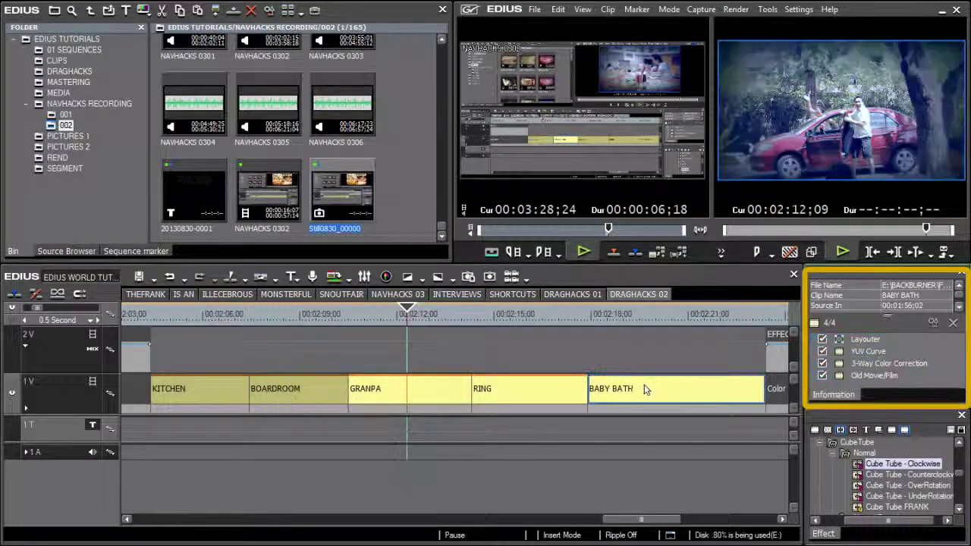
{"action": "left_click_drag", "start_coordinate": [407, 312], "coordinate": [674, 313]}
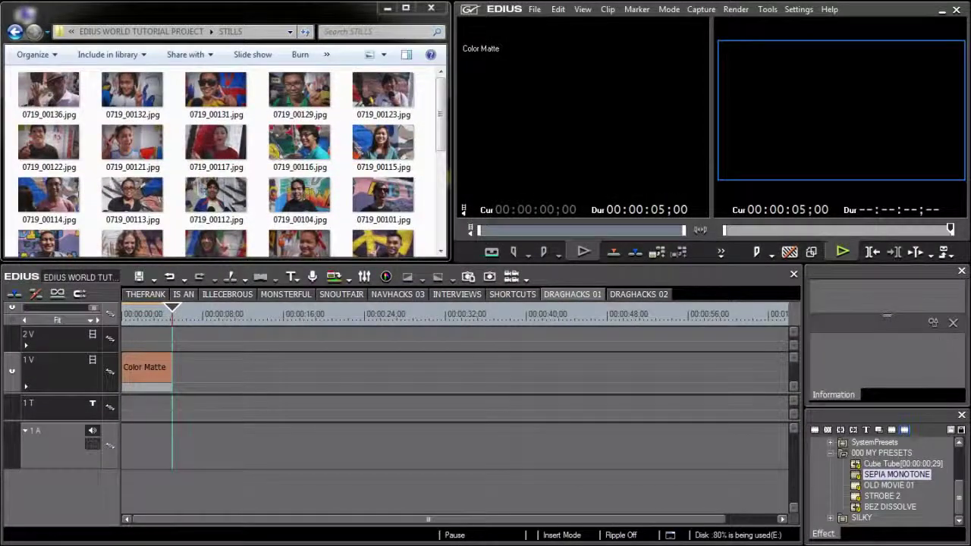
Place the pictures 0719_00136.jpg through 0719_00090.jpg from the STILLS folder on track 1 V directly after Color Matte
{"action": "left_click", "coordinate": [755, 283]}
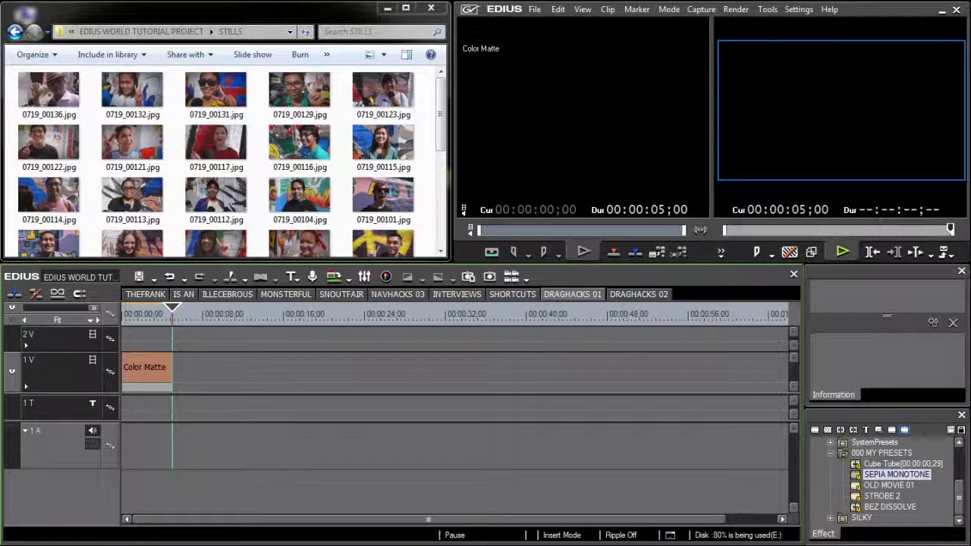
{"action": "left_click", "coordinate": [383, 227]}
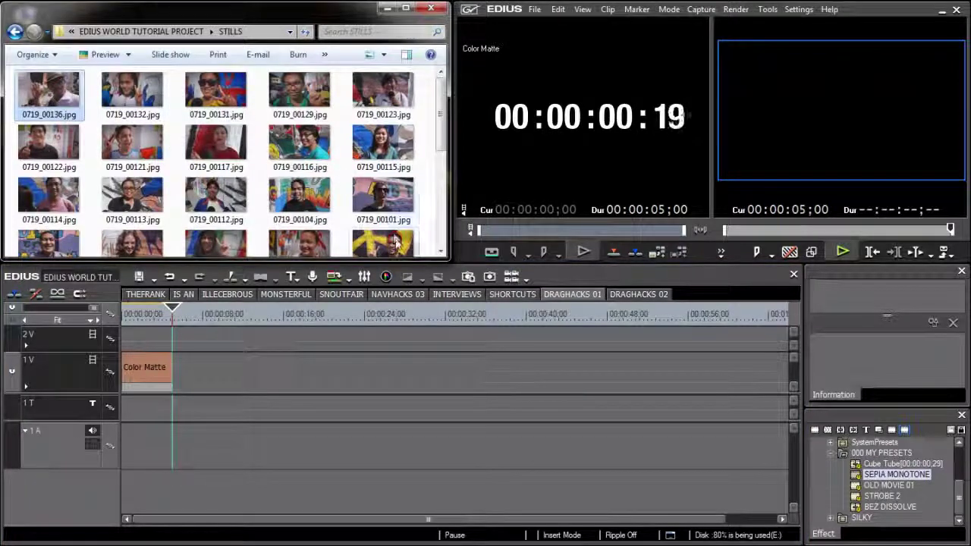
{"action": "left_click_drag", "start_coordinate": [383, 228], "coordinate": [181, 368]}
Animate 0719_00136 in Layouter with keyframes at its start and at 00:00:03;00, enlarging the picture's stretch at the end
{"action": "double_click", "coordinate": [860, 340]}
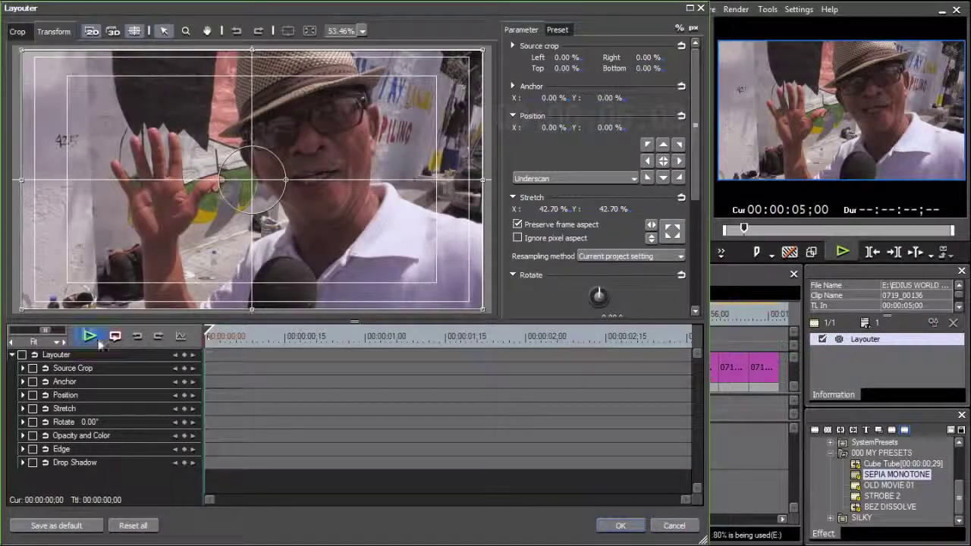
{"action": "left_click", "coordinate": [22, 354]}
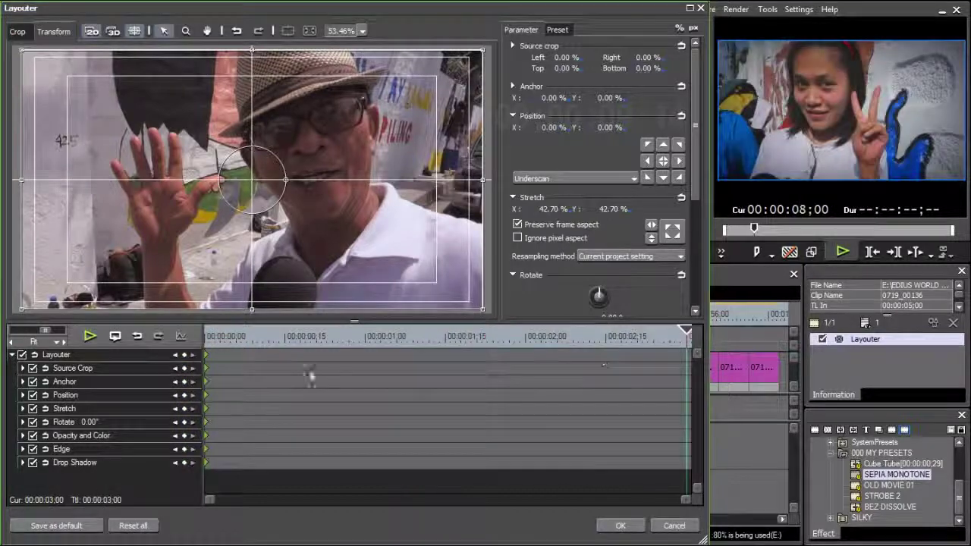
{"action": "left_click", "coordinate": [184, 354]}
{"action": "left_click_drag", "start_coordinate": [612, 212], "coordinate": [629, 148]}
{"action": "left_click", "coordinate": [620, 526]}
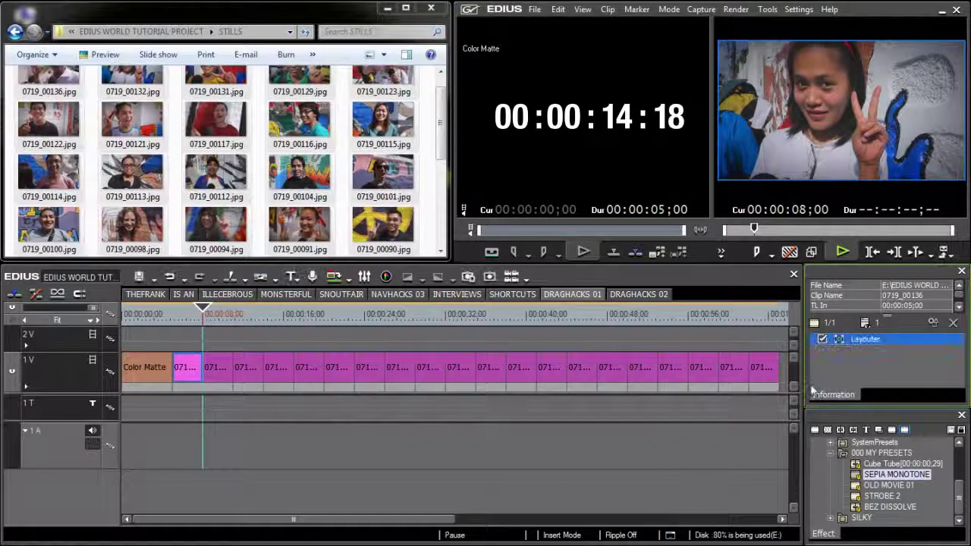
Apply the SEPIA MONOTONE, OLD MOVIE 01 and STROBE 2 presets to the first picture, 0719_00136
{"action": "left_click_drag", "start_coordinate": [881, 475], "coordinate": [406, 451]}
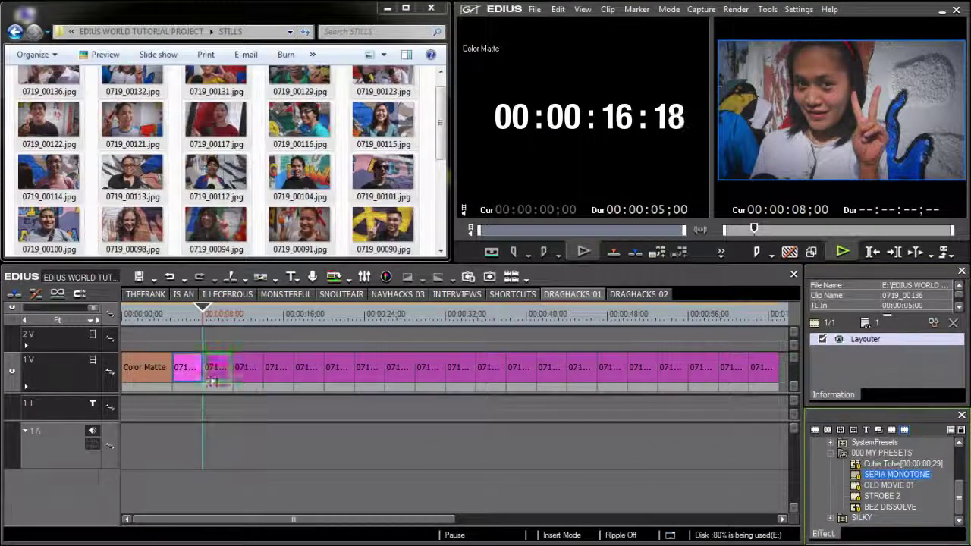
{"action": "left_click_drag", "start_coordinate": [212, 379], "coordinate": [186, 370]}
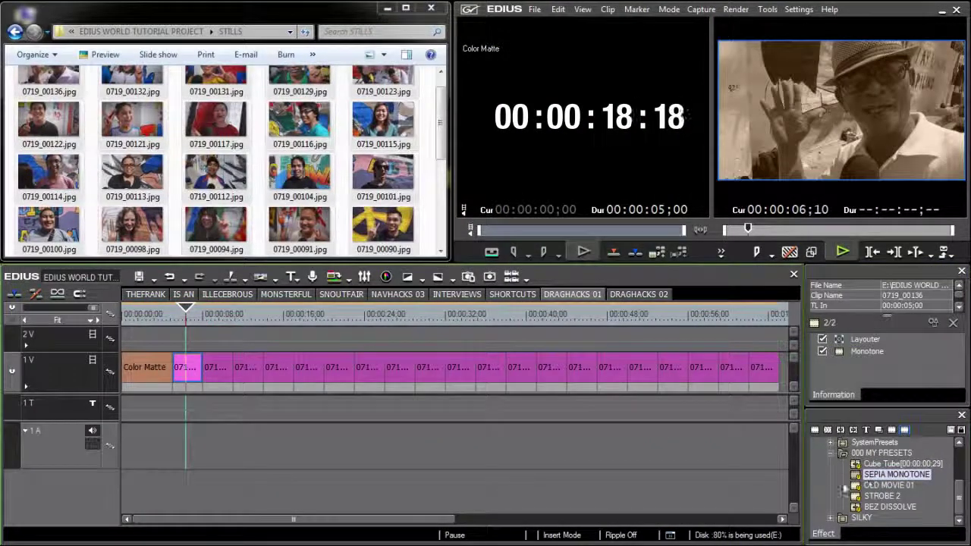
{"action": "left_click_drag", "start_coordinate": [869, 486], "coordinate": [876, 373]}
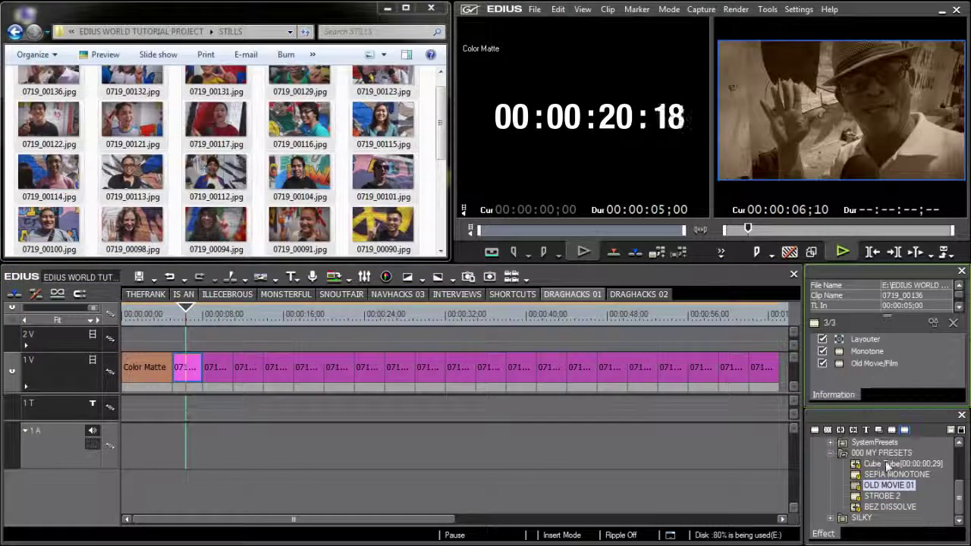
{"action": "left_click", "coordinate": [882, 496]}
{"action": "left_click_drag", "start_coordinate": [878, 385], "coordinate": [873, 376]}
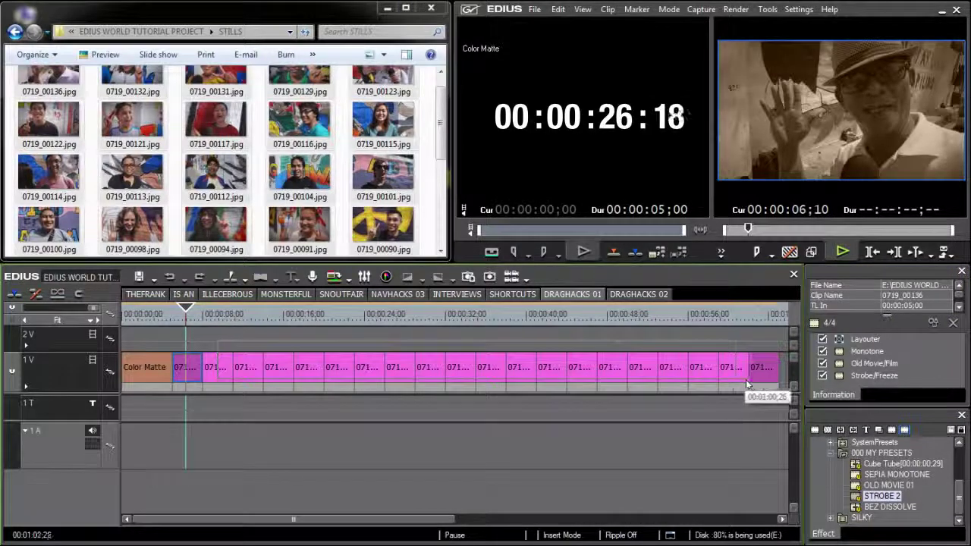
Copy 0719_00136's Layouter, Monotone, Old Movie/Film and Strobe/Freeze effects to all the other pictures on track 1 V
{"action": "left_click", "coordinate": [868, 341]}
{"action": "left_click", "coordinate": [871, 374], "text": "shift"}
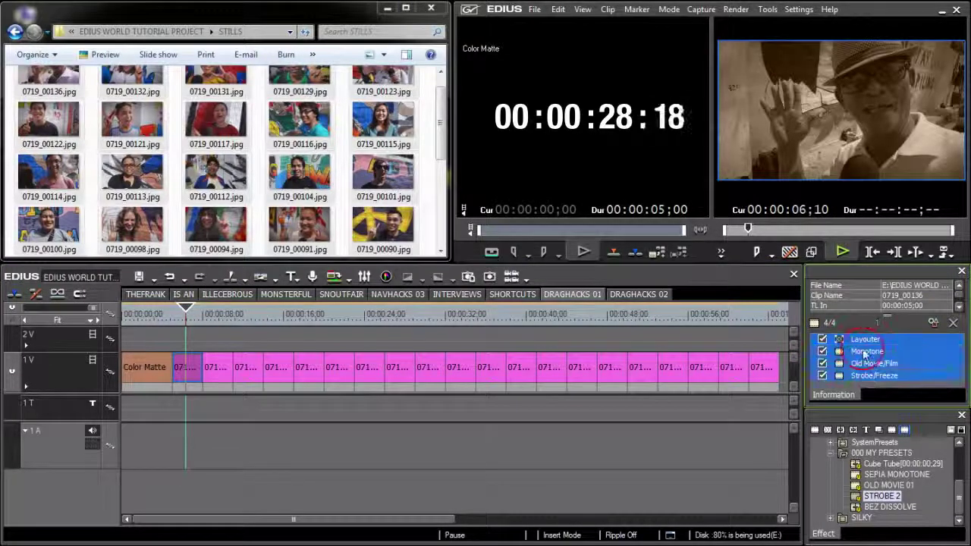
{"action": "left_click_drag", "start_coordinate": [863, 345], "coordinate": [759, 372]}
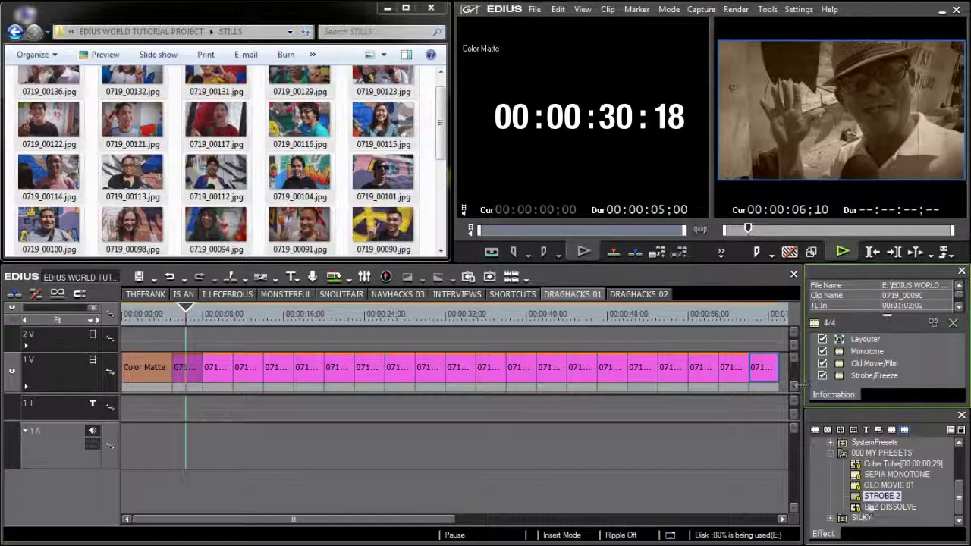
Apply the BEZ DISSOLVE preset between all the selected pictures on track 1 V and play the sequence
{"action": "left_click", "coordinate": [878, 509]}
{"action": "left_click_drag", "start_coordinate": [878, 506], "coordinate": [746, 368]}
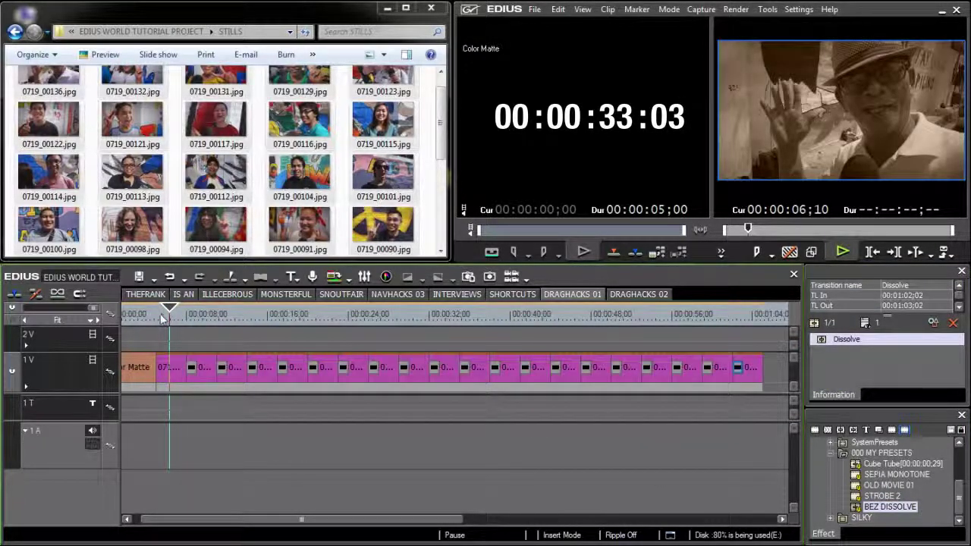
{"action": "key", "text": "space"}
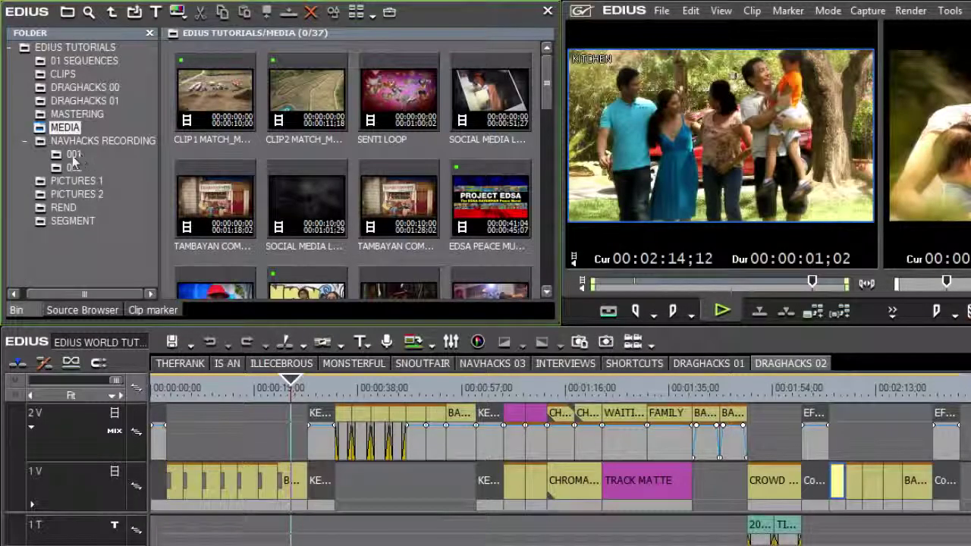
Try to export the MEDIA bin folder as the bin information file MEDIA.ezb
{"action": "right_click", "coordinate": [77, 129]}
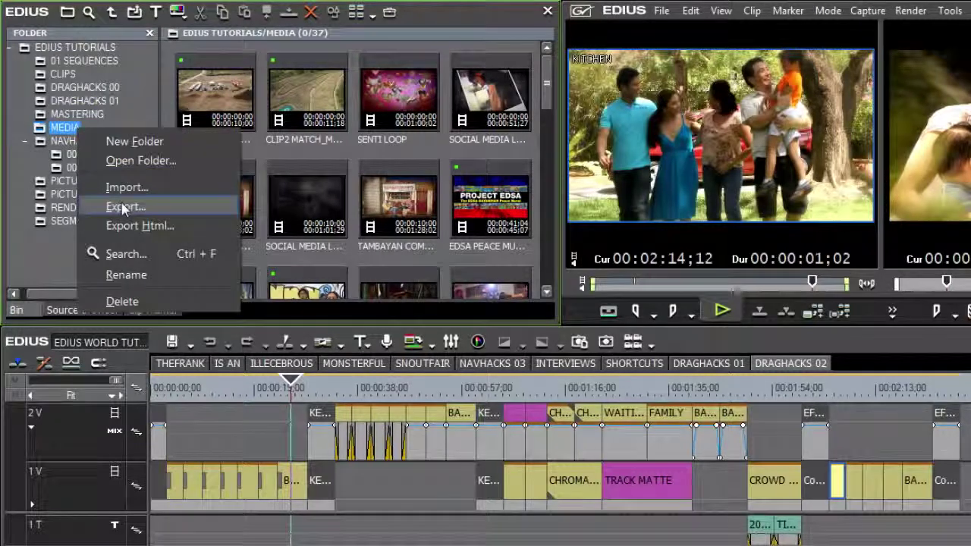
{"action": "left_click", "coordinate": [151, 211]}
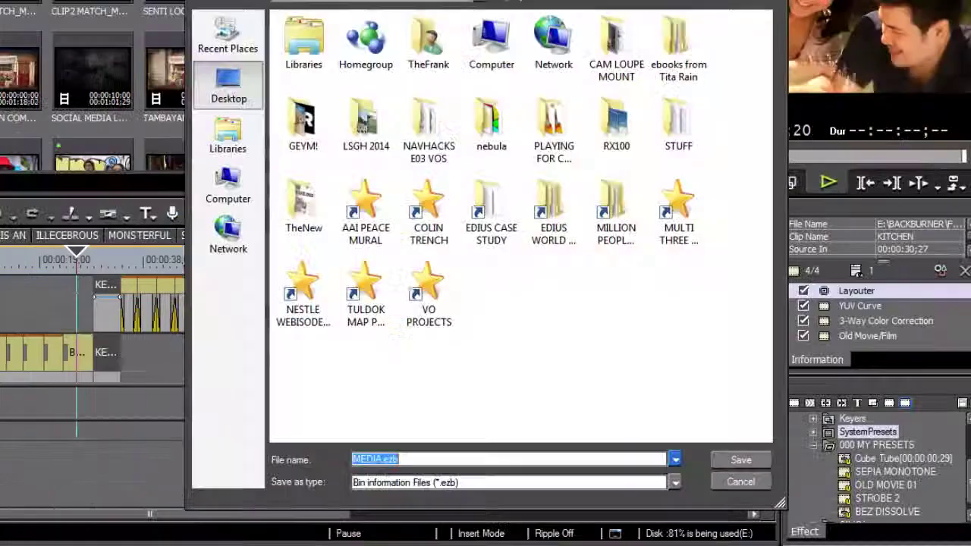
{"action": "left_click", "coordinate": [406, 460]}
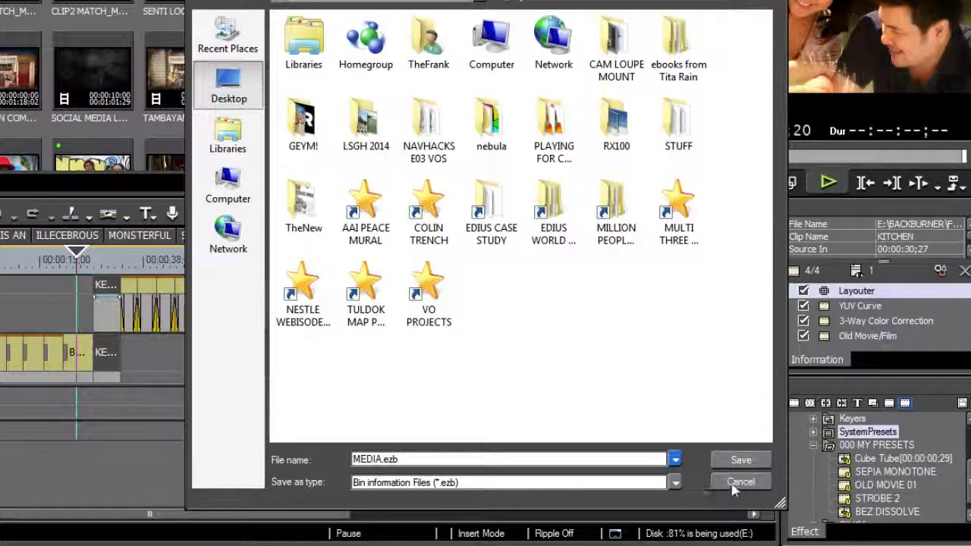
{"action": "left_click", "coordinate": [733, 485]}
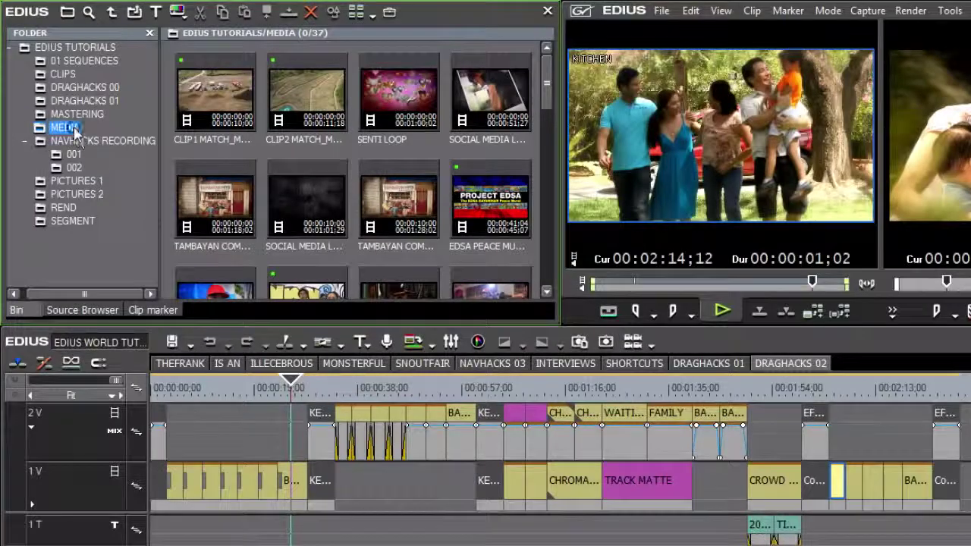
Export the MEDIA bin folder to the Desktop as the HTML file MEDIA.html and look through its clips
{"action": "right_click", "coordinate": [65, 128]}
{"action": "left_click", "coordinate": [123, 223]}
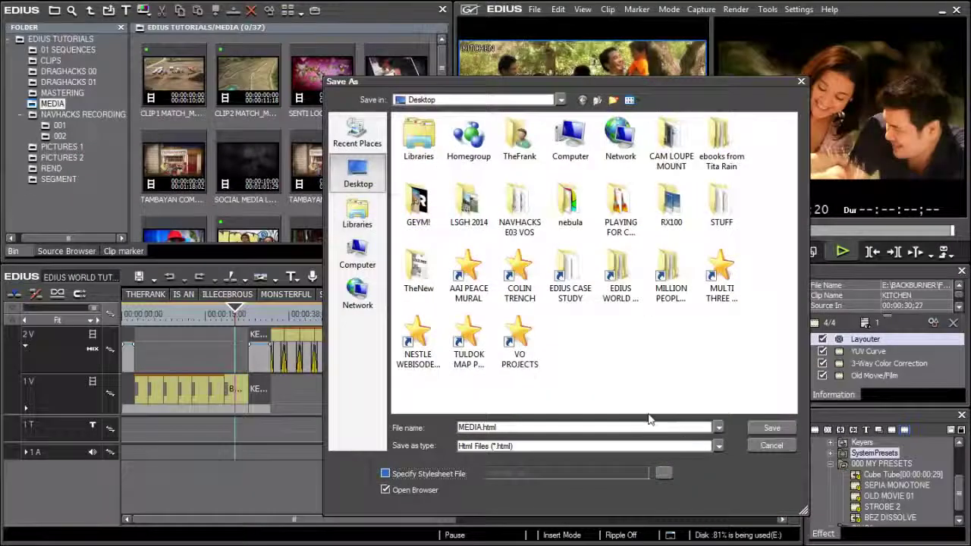
{"action": "left_click", "coordinate": [762, 429]}
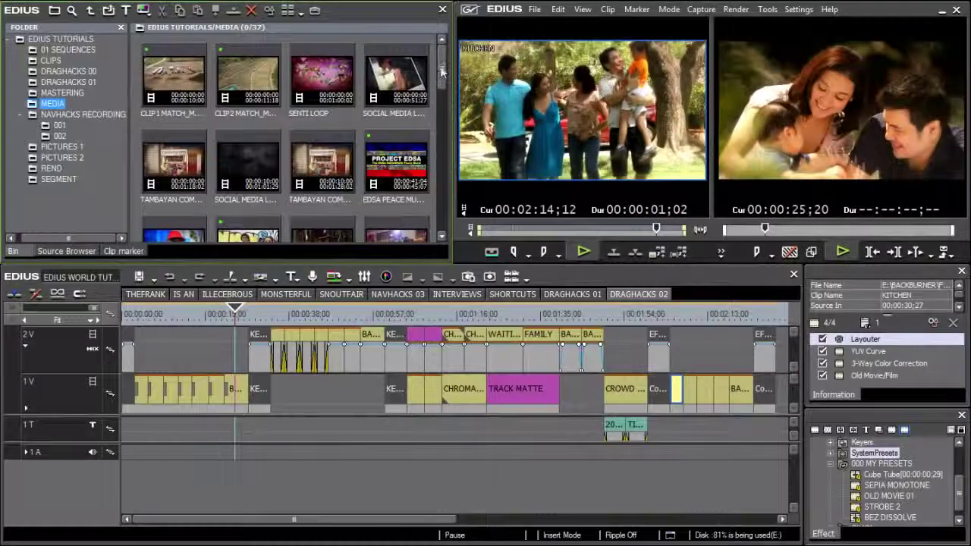
{"action": "left_click_drag", "start_coordinate": [440, 66], "coordinate": [427, 150]}
Export the MEDIA bin folder to the Desktop as the bin information file MEDIA backup.ezb
{"action": "left_click", "coordinate": [57, 103]}
{"action": "right_click", "coordinate": [57, 101]}
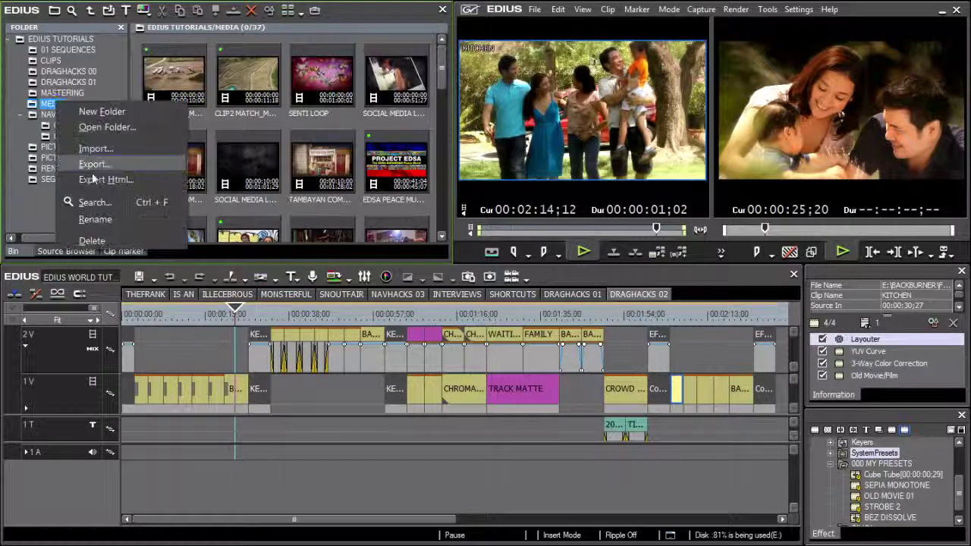
{"action": "left_click", "coordinate": [105, 162]}
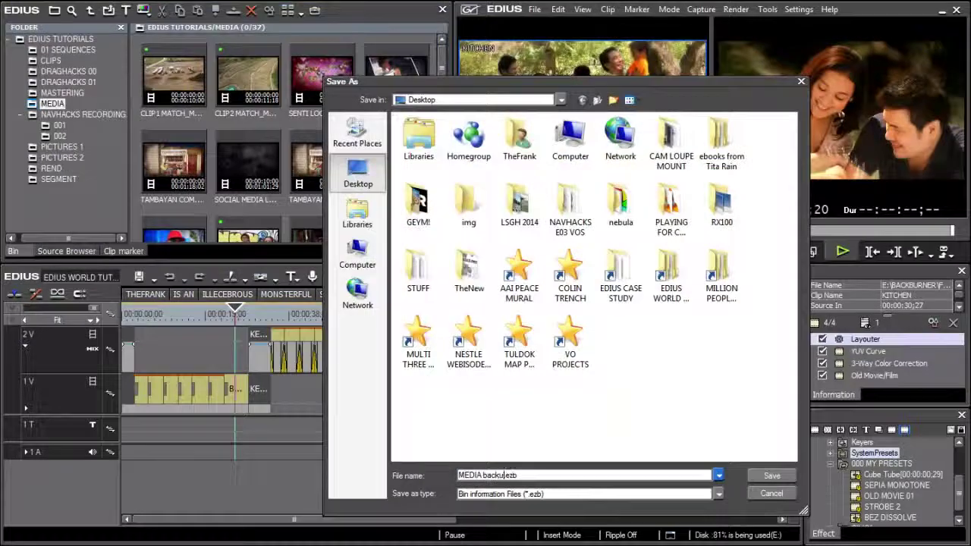
{"action": "left_click", "coordinate": [759, 476]}
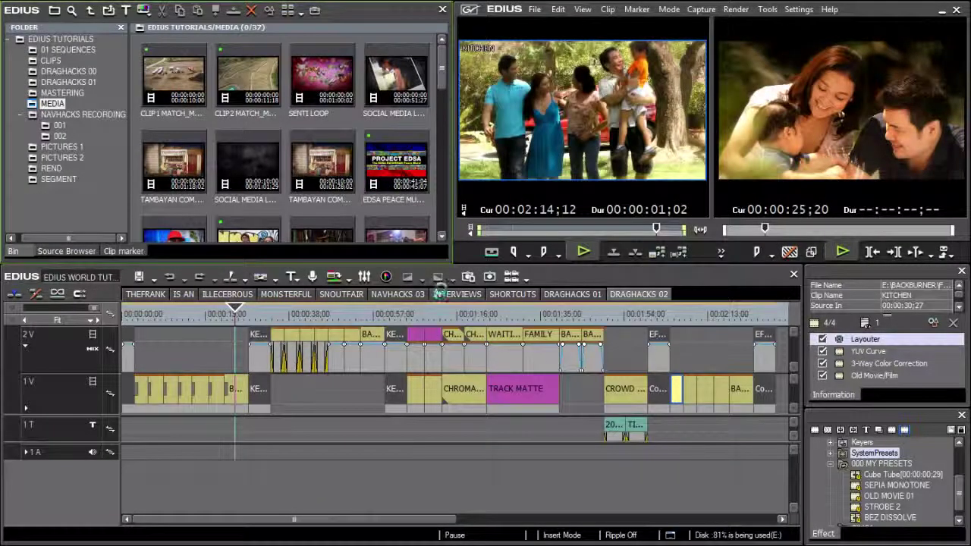
Import MEDIA backup.ezb from the Desktop into the EDIUS TUTORIALS root folder and open the MEDIA backup folder
{"action": "left_click", "coordinate": [67, 38]}
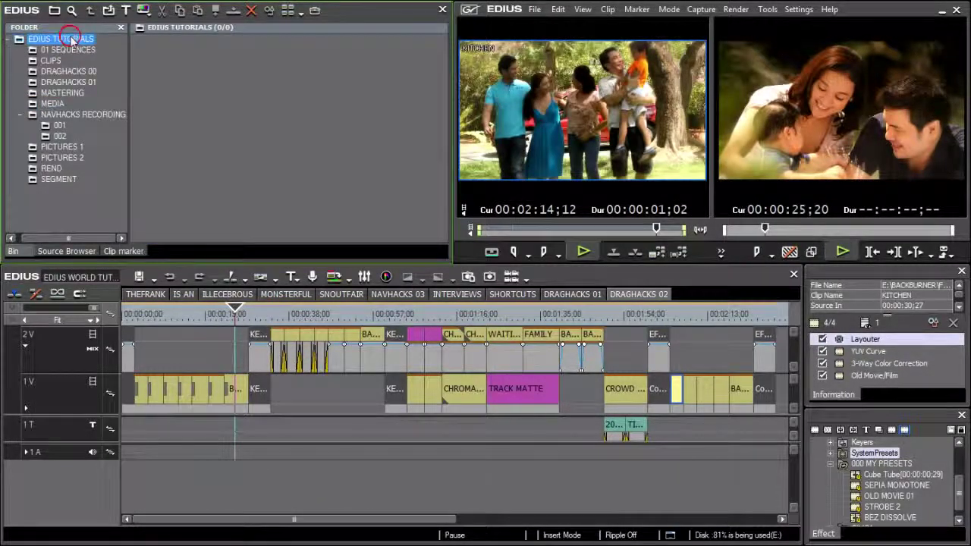
{"action": "right_click", "coordinate": [73, 39]}
{"action": "left_click", "coordinate": [104, 84]}
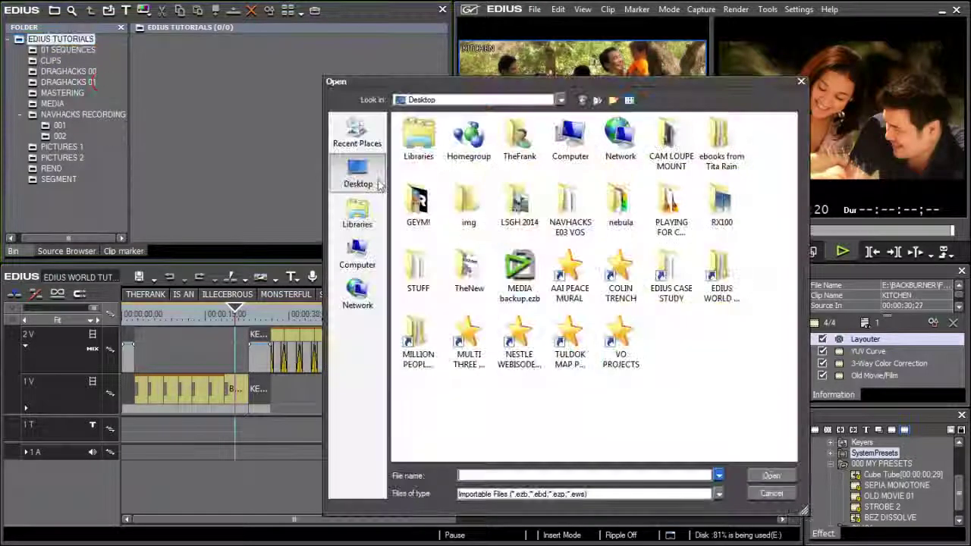
{"action": "left_click", "coordinate": [520, 275]}
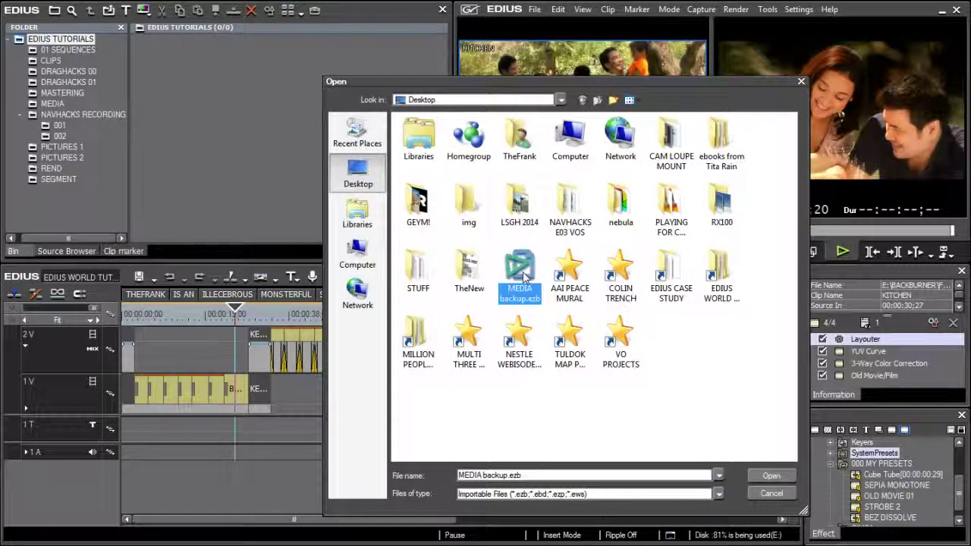
{"action": "left_click", "coordinate": [772, 476]}
{"action": "left_click", "coordinate": [70, 115]}
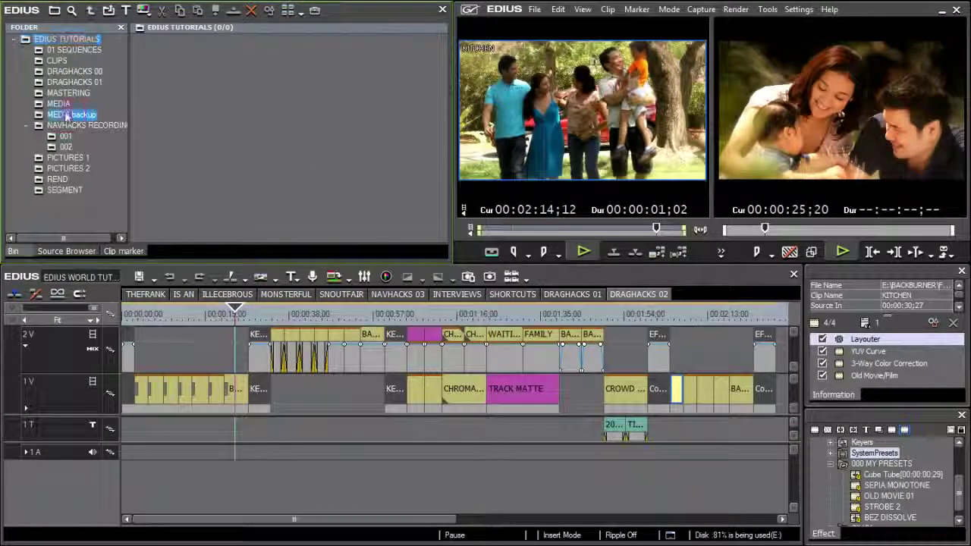
{"action": "scroll", "coordinate": [441, 83], "scroll_direction": "down", "scroll_amount": 2}
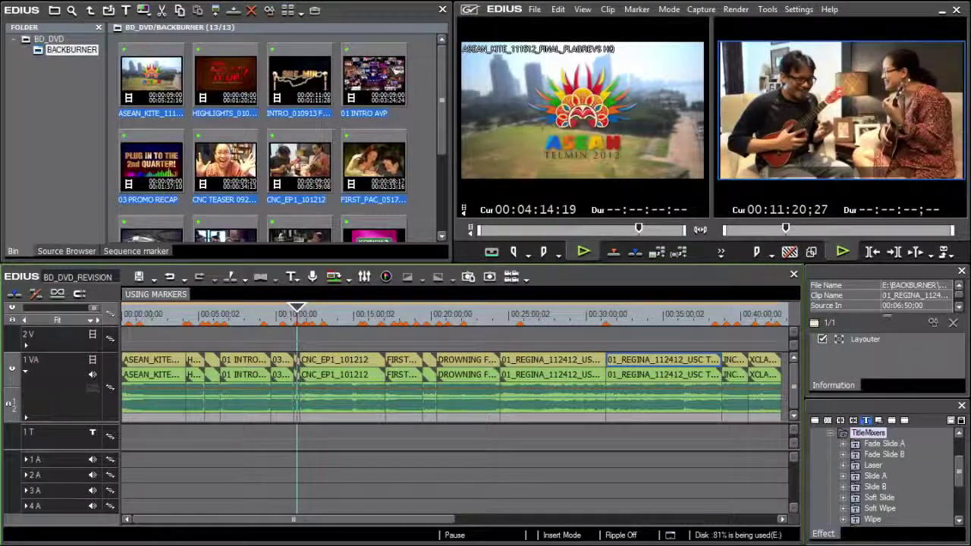
Step forward through the markers of the USING MARKERS sequence and examine its sequence marker list
{"action": "key", "text": "shift+Page_Down"}
{"action": "key", "text": "shift+Page_Down"}
{"action": "key", "text": "shift+Page_Down"}
{"action": "key", "text": "shift+Page_Down"}
{"action": "key", "text": "shift+Page_Down"}
{"action": "key", "text": "shift+Page_Down"}
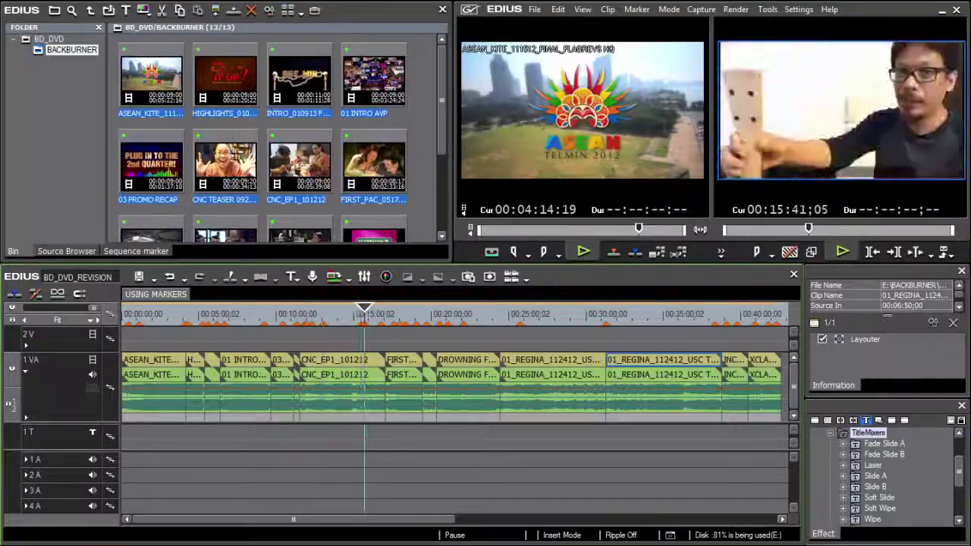
{"action": "left_click_drag", "start_coordinate": [550, 122], "coordinate": [550, 160]}
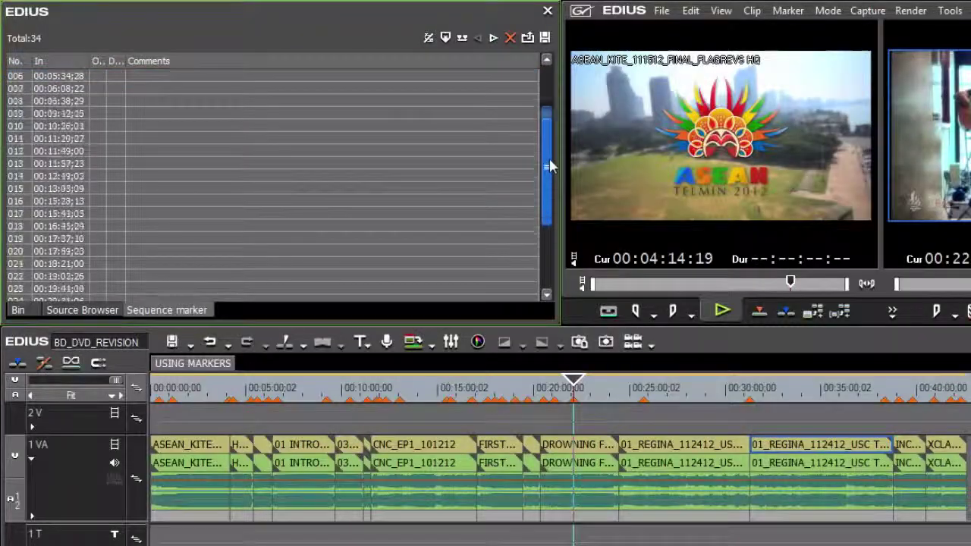
Open Burn to disc for the USING MARKERS sequence and preview its title menu and chapter menu pages
{"action": "left_click", "coordinate": [947, 251]}
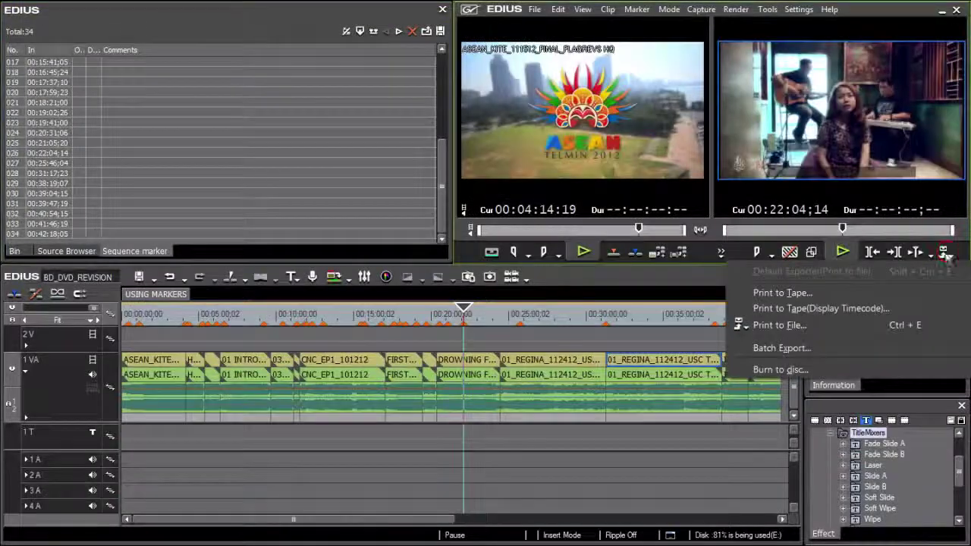
{"action": "left_click", "coordinate": [823, 368]}
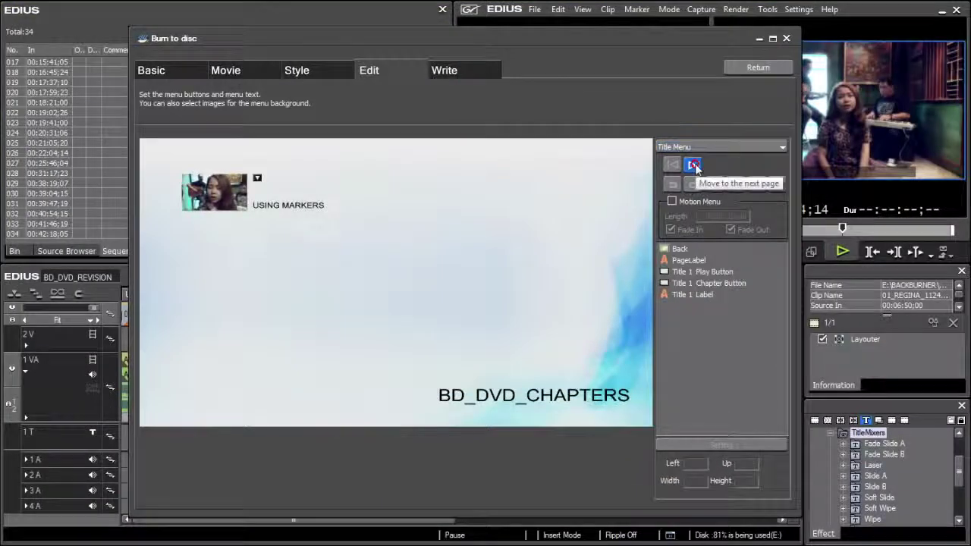
{"action": "left_click", "coordinate": [692, 165]}
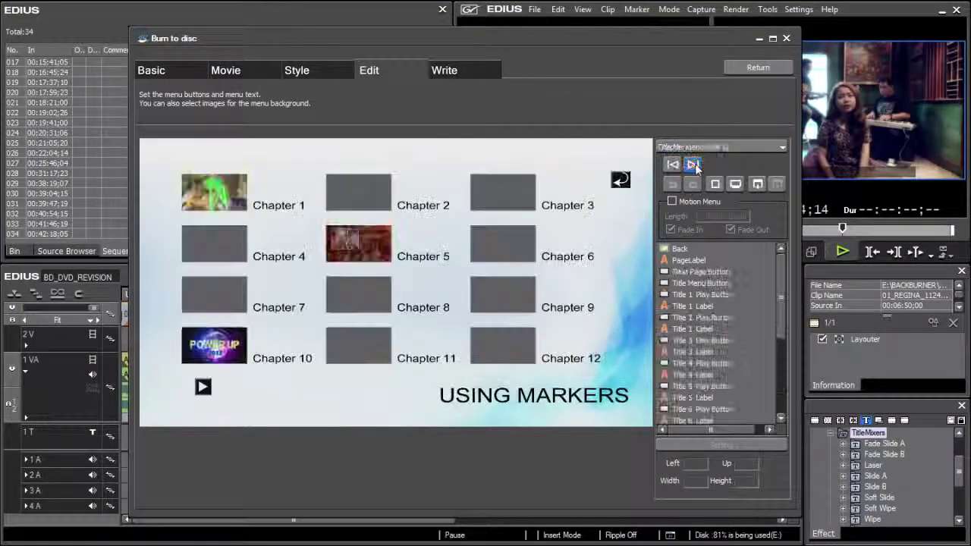
{"action": "left_click", "coordinate": [758, 67]}
Select the USE 2ND TAKE marker in the ON THE GROUND sequence and read through the marker comments
{"action": "left_click", "coordinate": [391, 293]}
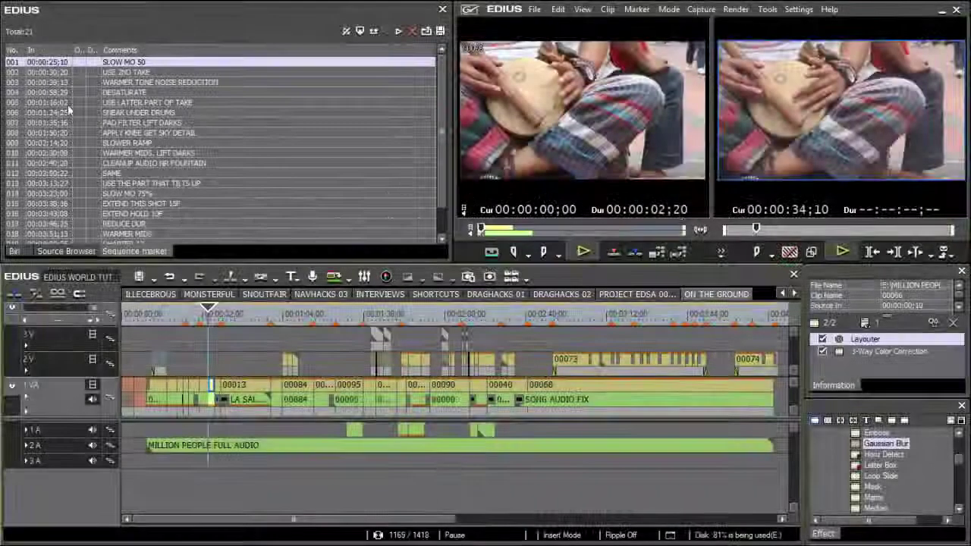
{"action": "left_click", "coordinate": [148, 74]}
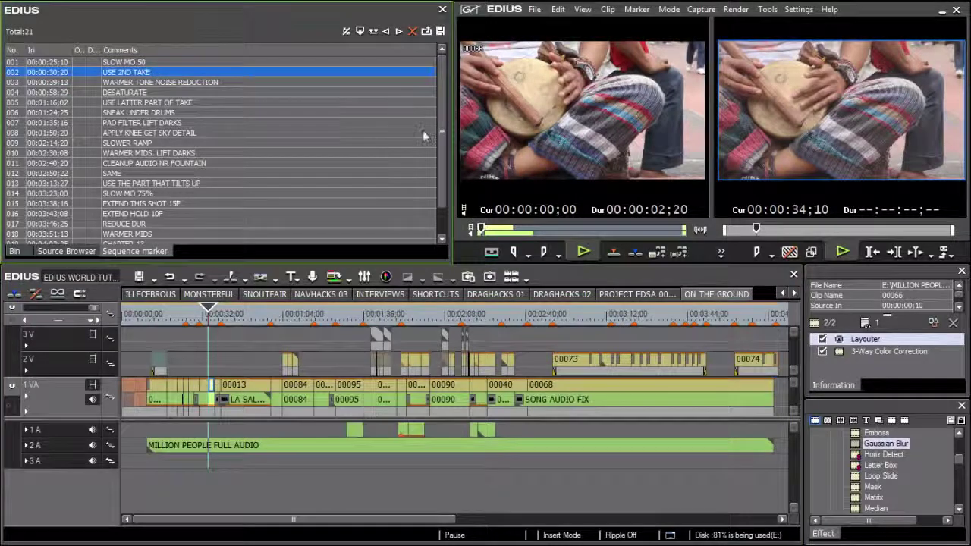
{"action": "left_click_drag", "start_coordinate": [443, 132], "coordinate": [442, 157]}
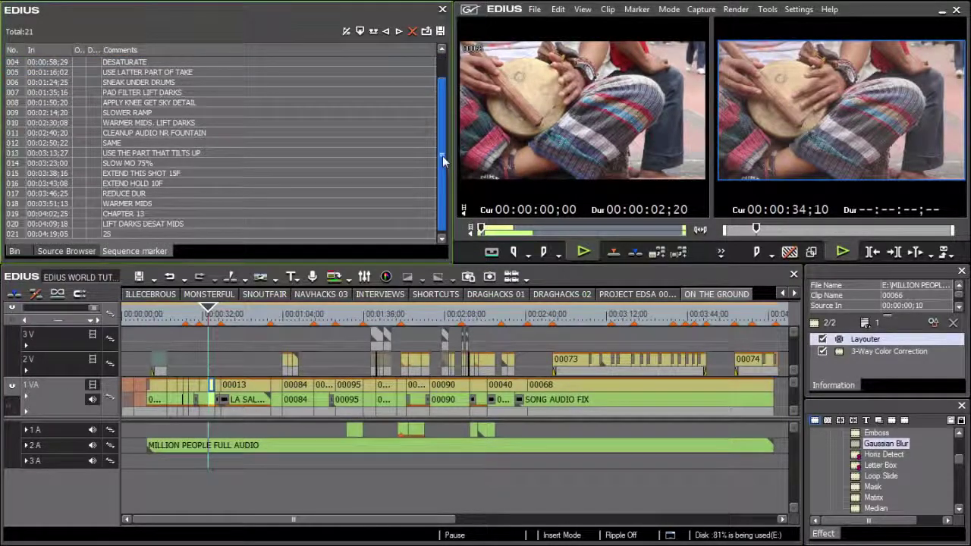
Export the ON THE GROUND marker list to the Desktop as the CSV file REVISIONS 2 with time code output
{"action": "left_click", "coordinate": [440, 30]}
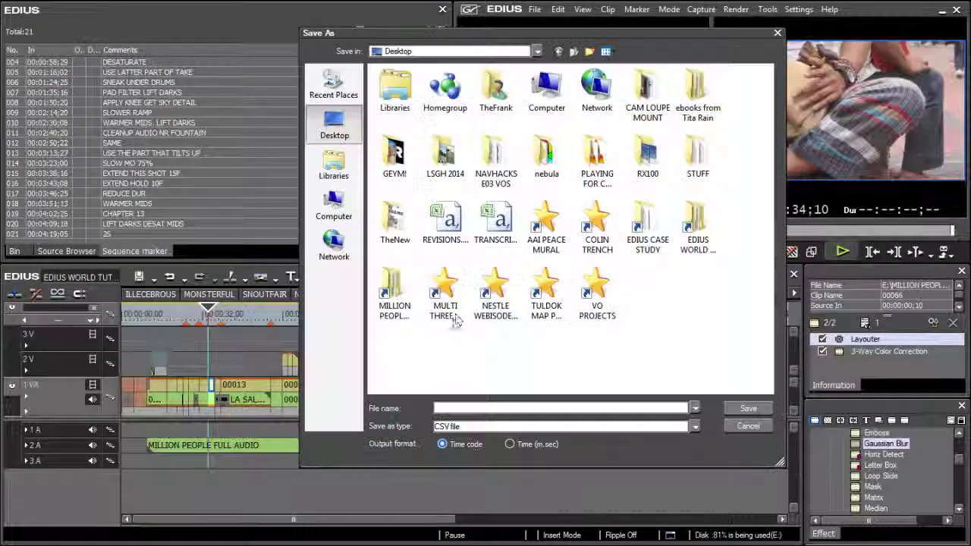
{"action": "left_click", "coordinate": [466, 408]}
{"action": "type", "text": "REVISIO"}
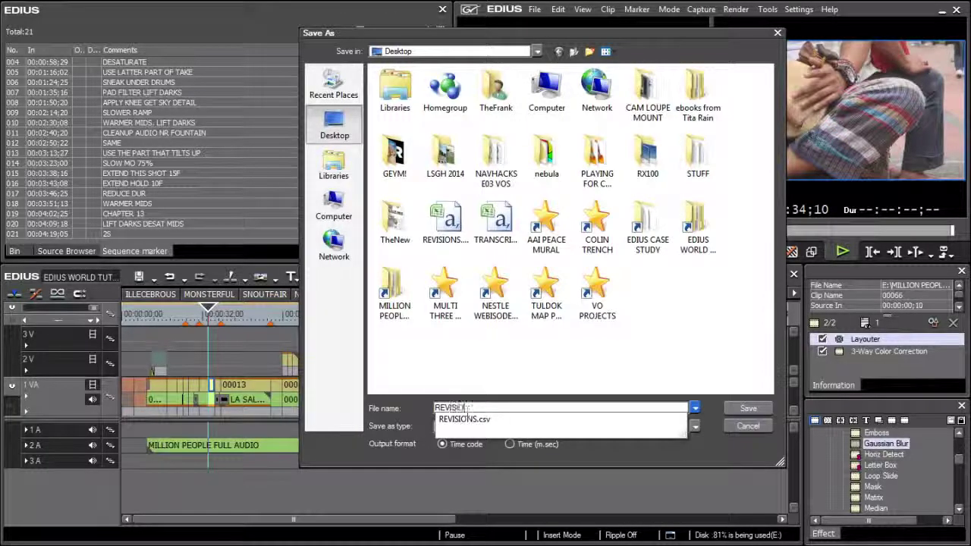
{"action": "type", "text": "NS 2"}
{"action": "key", "text": "Return"}
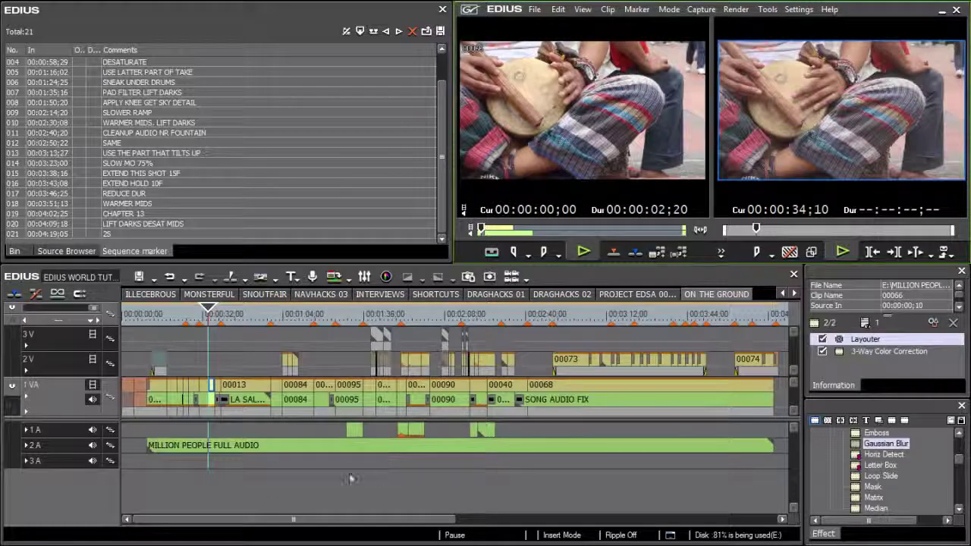
Switch to REVISIONS.csv in Microsoft Excel and examine the positions and comments of the exported markers
{"action": "left_click", "coordinate": [119, 506]}
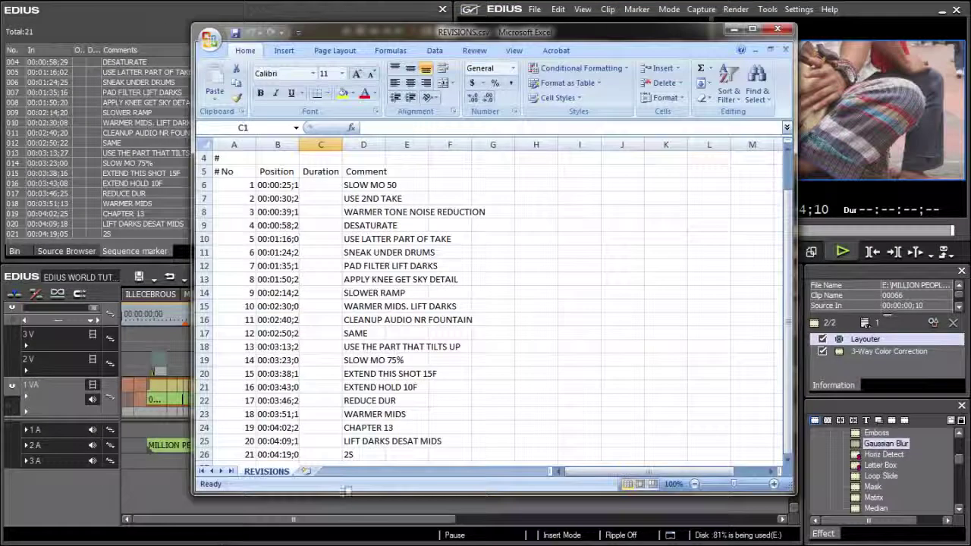
{"action": "left_click_drag", "start_coordinate": [787, 189], "coordinate": [803, 165]}
{"action": "left_click", "coordinate": [278, 226]}
{"action": "left_click", "coordinate": [277, 253]}
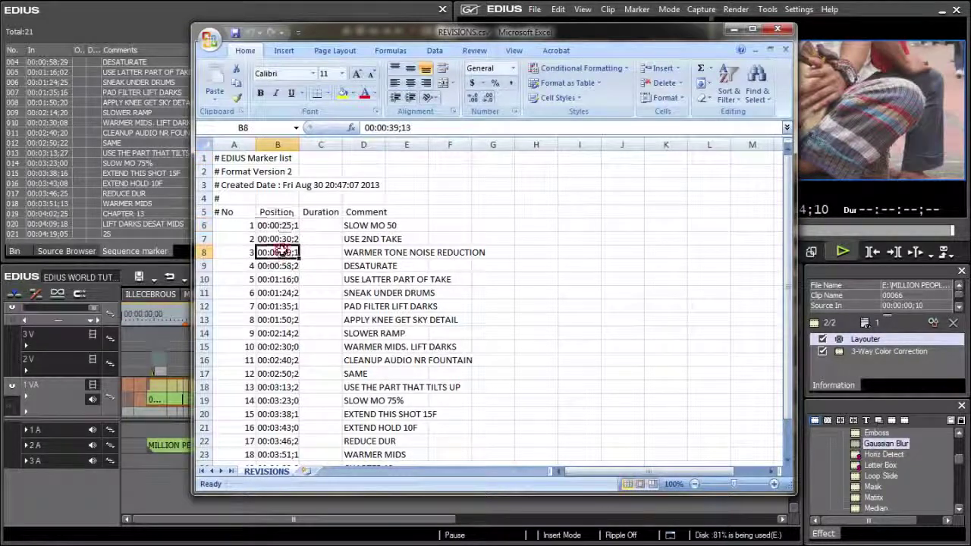
{"action": "left_click", "coordinate": [395, 252]}
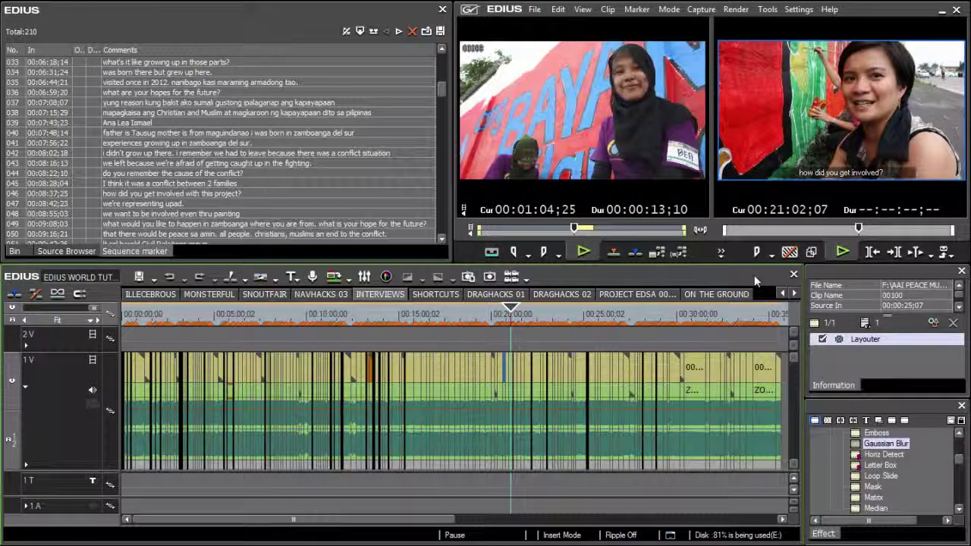
Examine the INTERVIEWS sequence's markers at the 2 Seconds scale, viewing the marker comment at 00:21:27;10 and going to the following marker
{"action": "key", "text": "ctrl+KP_Add"}
{"action": "key", "text": "ctrl+KP_Add"}
{"action": "key", "text": "ctrl+KP_Add"}
{"action": "key", "text": "ctrl+KP_Add"}
{"action": "key", "text": "ctrl+KP_Add"}
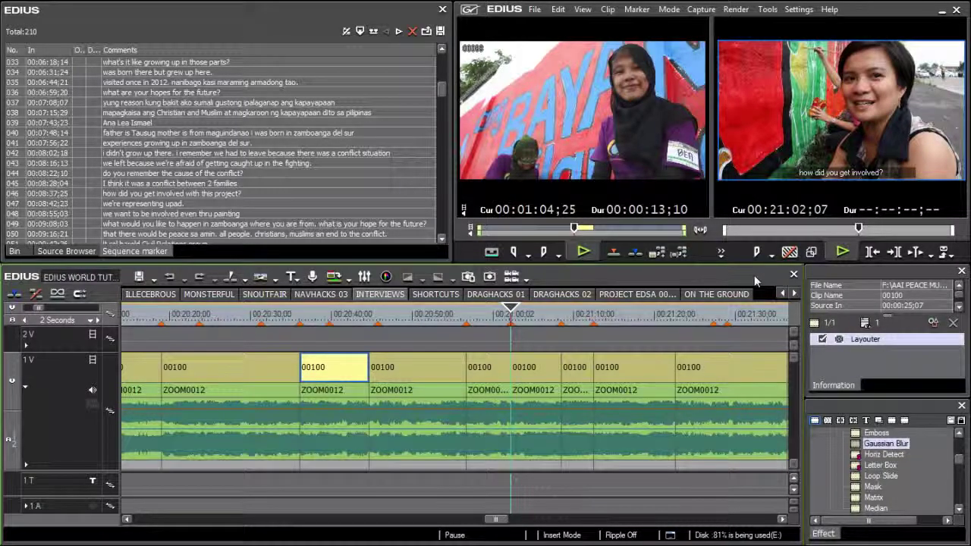
{"action": "key", "text": "shift+Page_Down"}
{"action": "key", "text": "shift+Page_Down"}
{"action": "key", "text": "shift+Page_Down"}
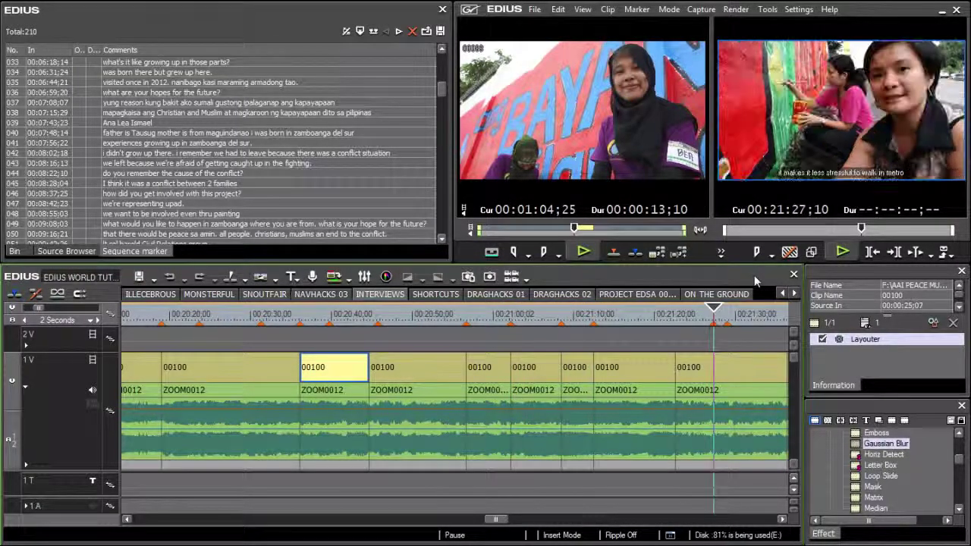
{"action": "key", "text": "shift+v"}
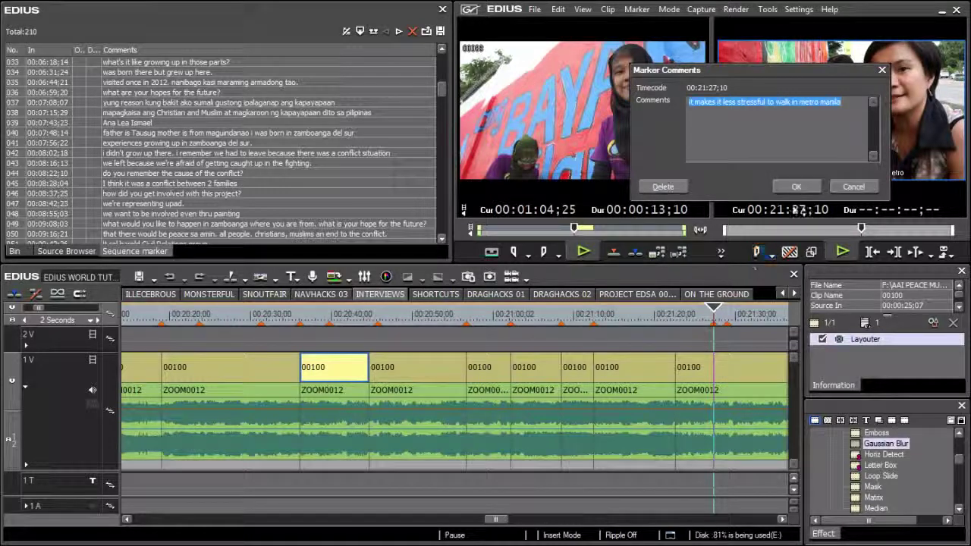
{"action": "left_click", "coordinate": [795, 188]}
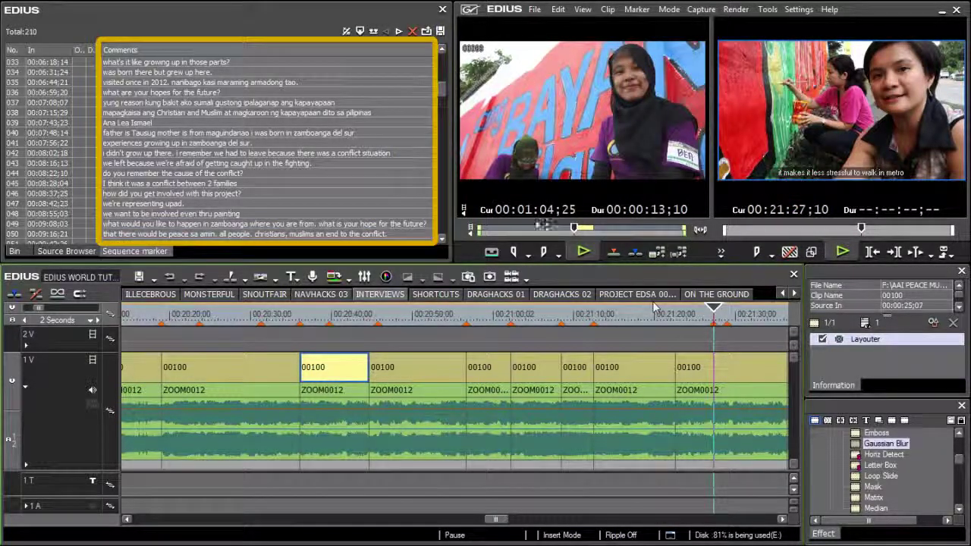
{"action": "left_click", "coordinate": [725, 359]}
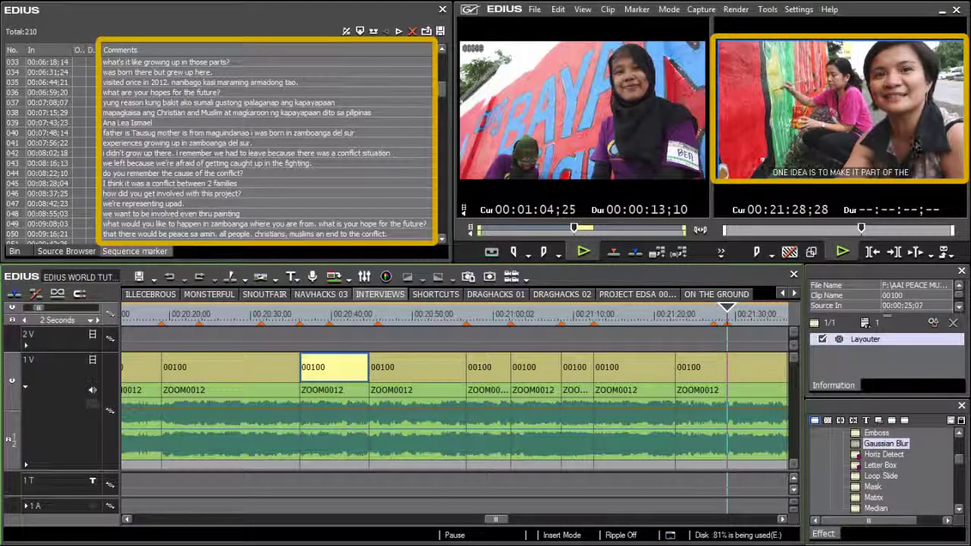
Export the INTERVIEWS marker list as the CSV file interviews backp and look through TRANSCRIPTIONS.csv in Microsoft Excel
{"action": "left_click", "coordinate": [440, 32]}
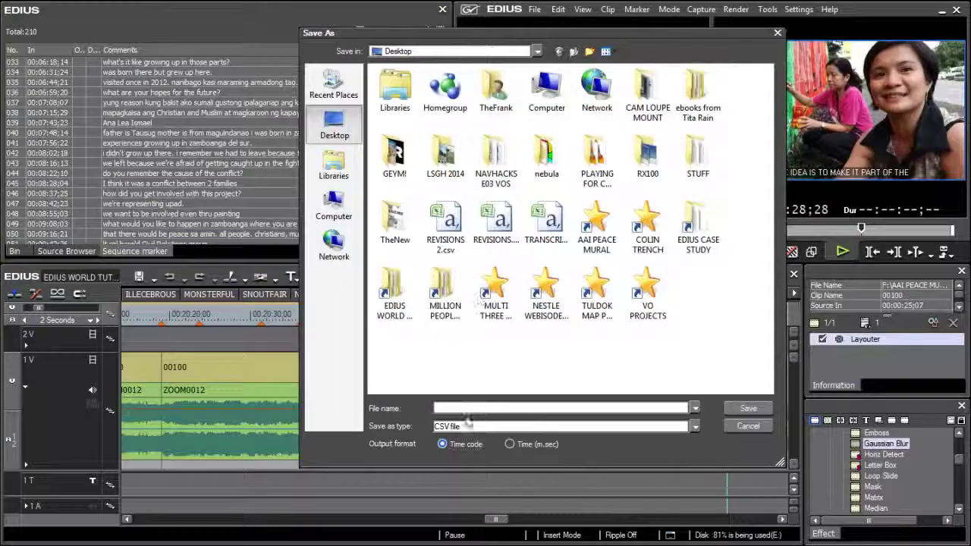
{"action": "type", "text": "interviews b"}
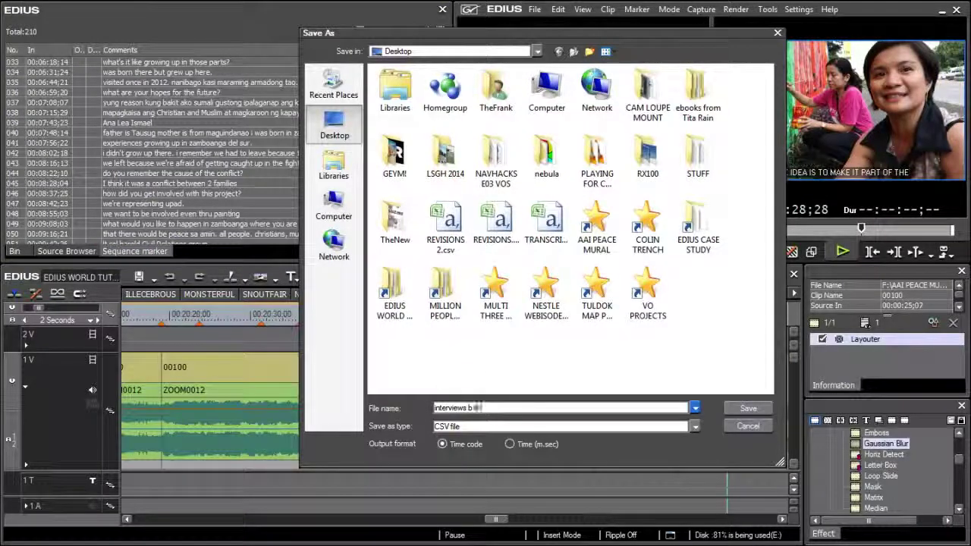
{"action": "type", "text": "ackp"}
{"action": "key", "text": "Return"}
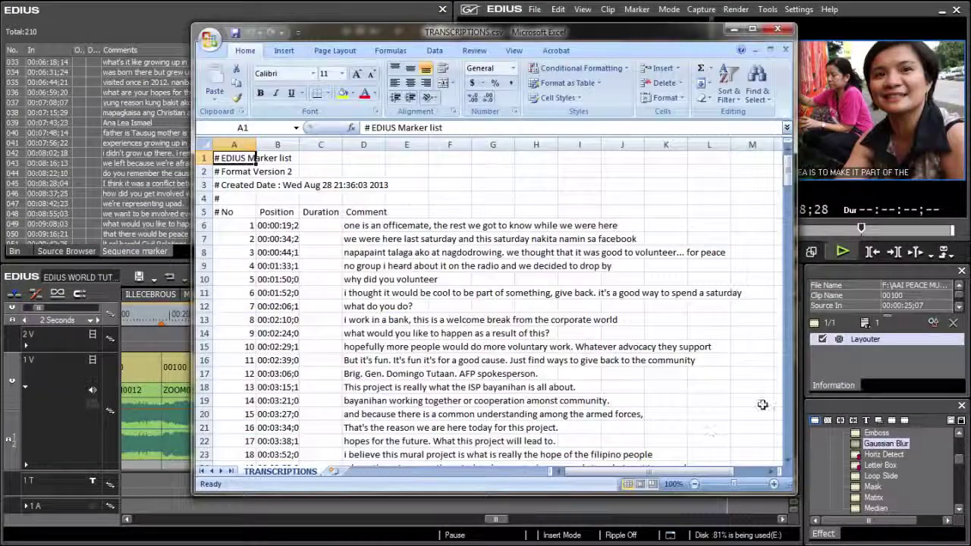
{"action": "left_click_drag", "start_coordinate": [791, 178], "coordinate": [794, 258]}
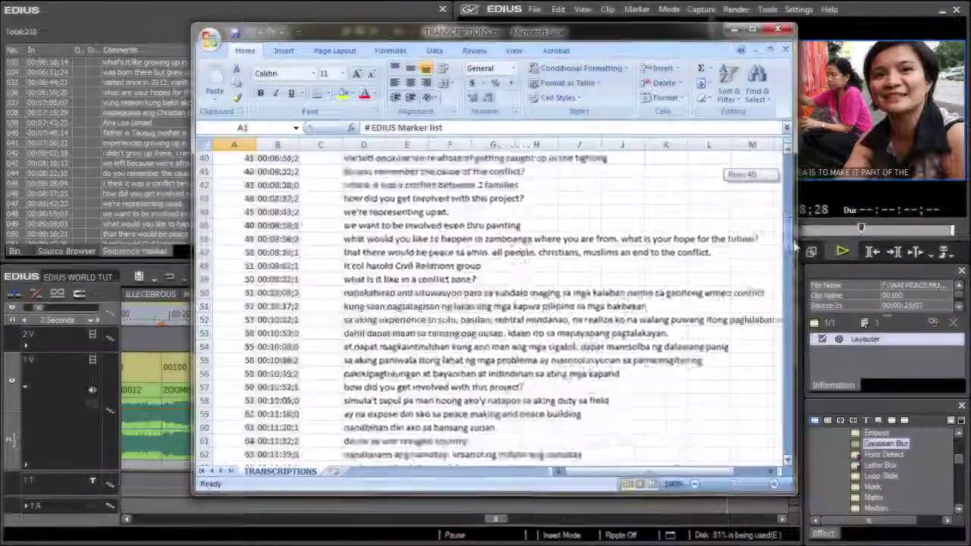